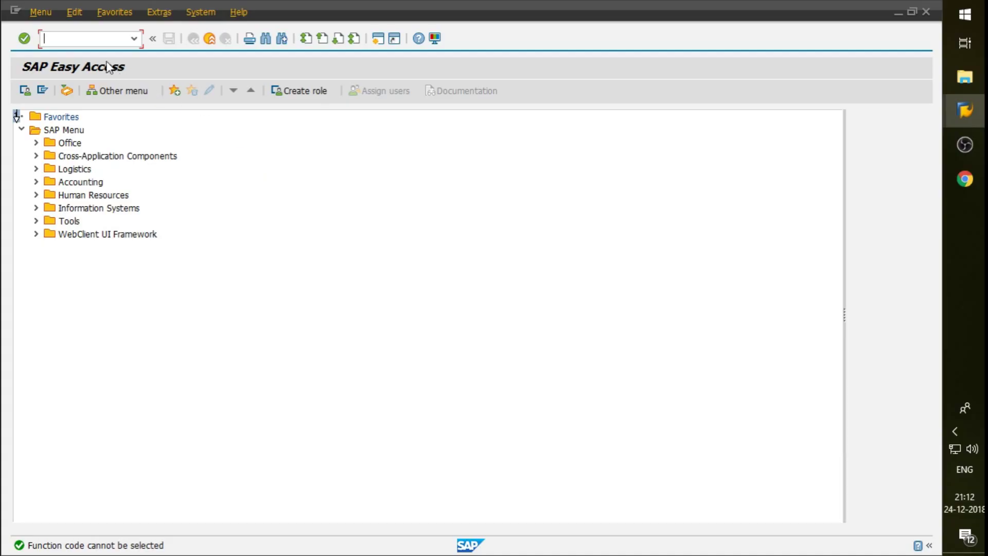
# Step: In PE03, view the TMSTA decision tree, then go back and choose the Attributes subobject
pyautogui.write('pe03')
pyautogui.press('Return')
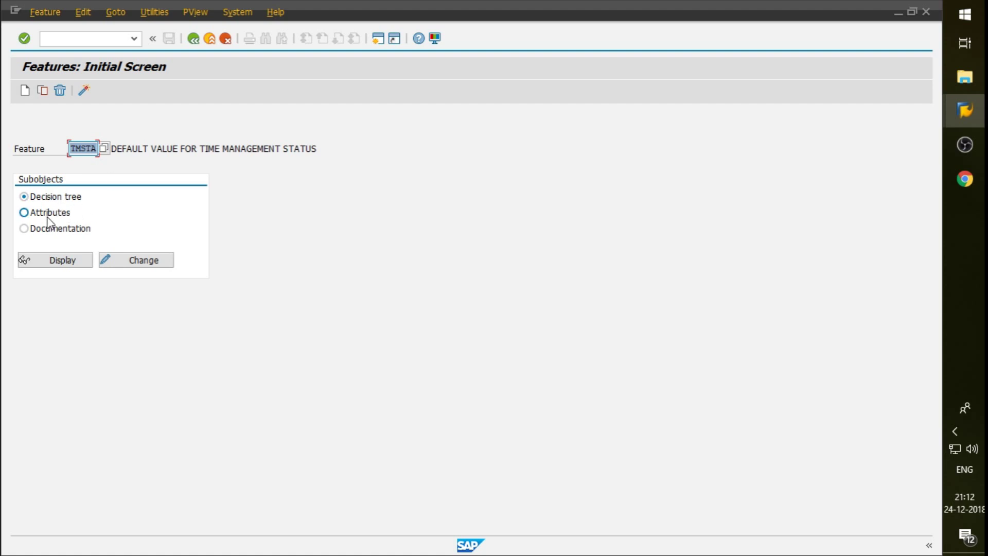
pyautogui.click(67, 260)
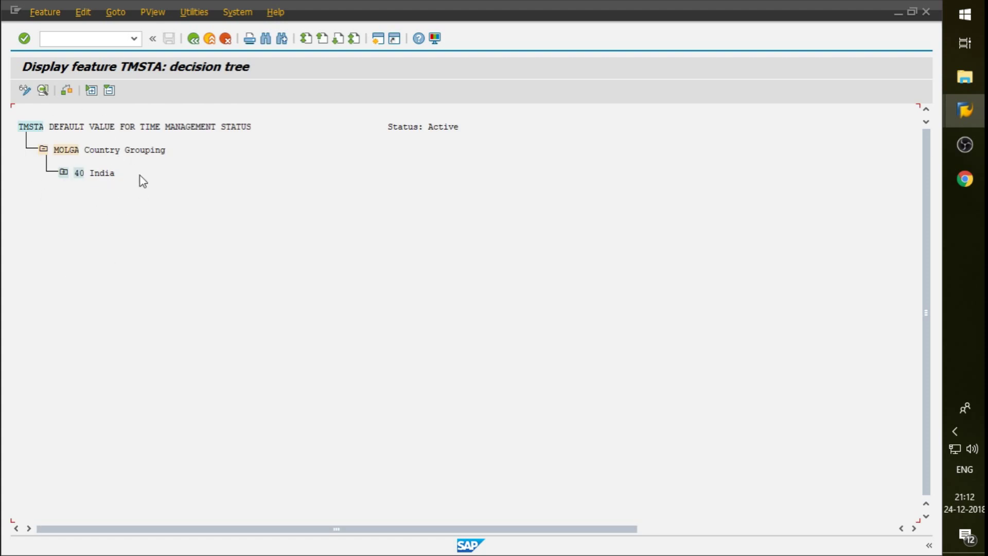
pyautogui.click(193, 38)
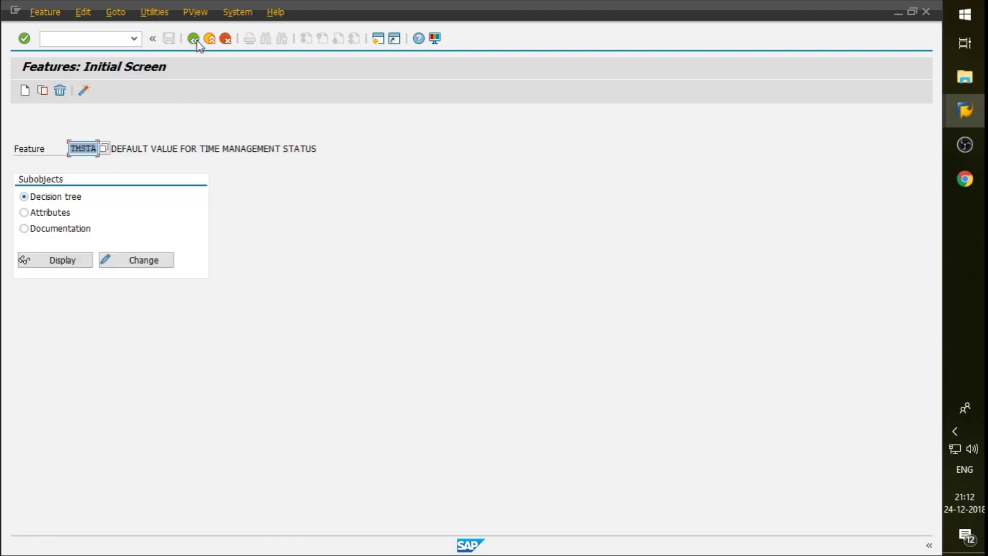
pyautogui.click(63, 215)
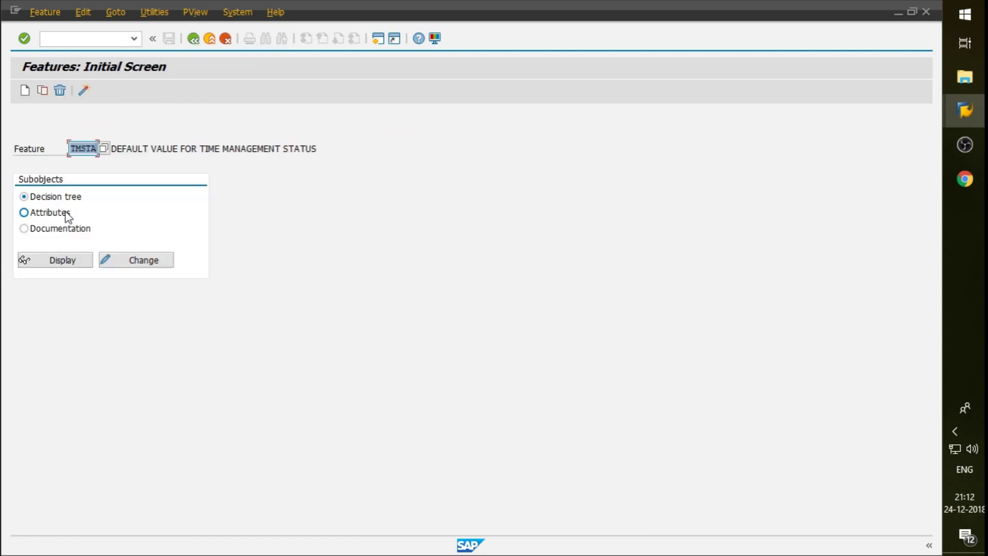
pyautogui.click(71, 261)
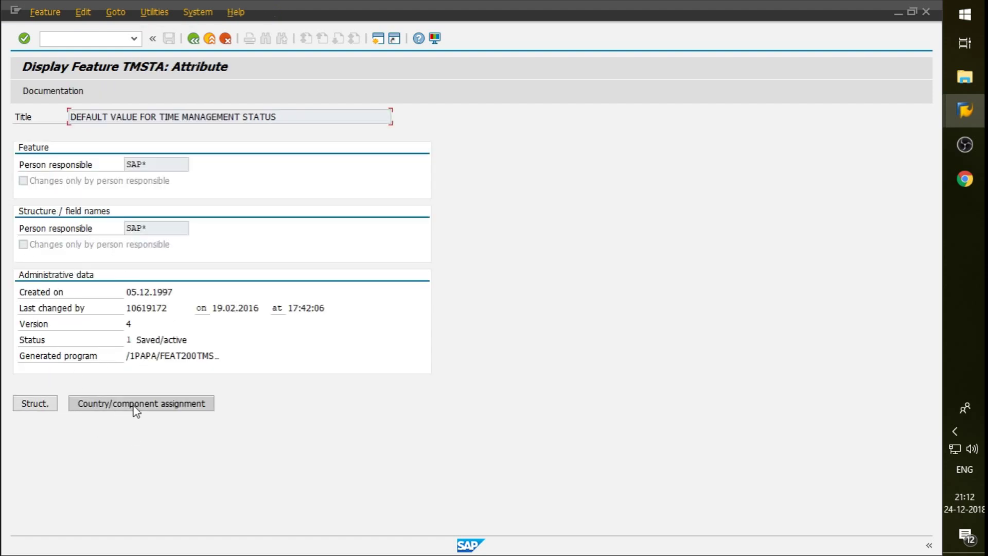
pyautogui.click(46, 405)
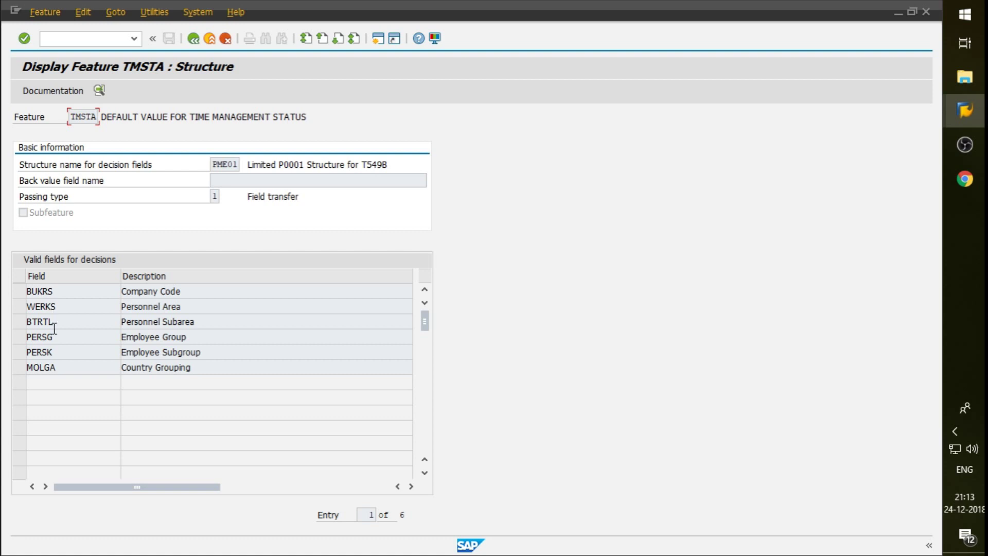
pyautogui.moveTo(219, 165); pyautogui.dragTo(245, 167)
pyautogui.click(64, 294)
pyautogui.moveTo(215, 163); pyautogui.dragTo(249, 163)
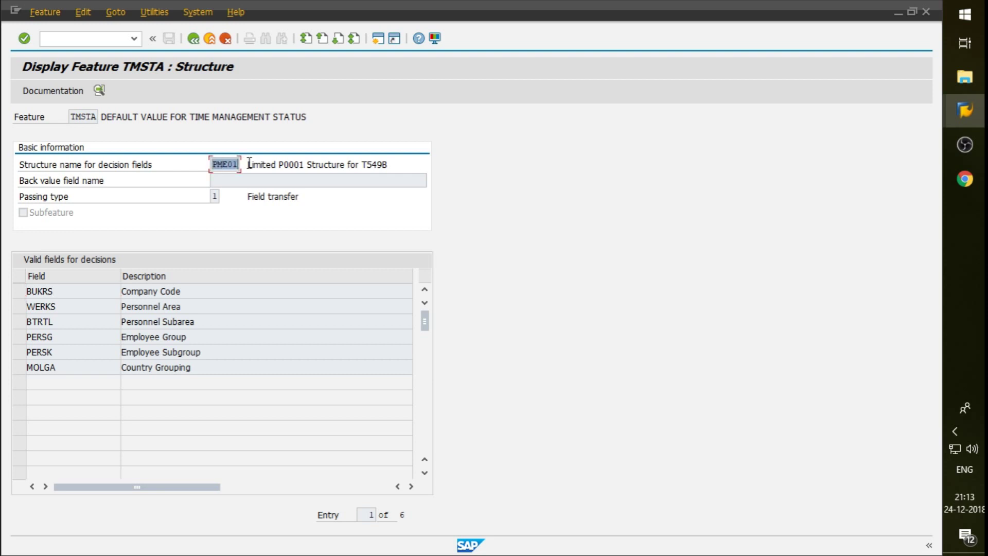
pyautogui.click(96, 142)
pyautogui.moveTo(212, 168); pyautogui.dragTo(240, 165)
pyautogui.click(240, 164)
pyautogui.doubleClick(220, 169)
pyautogui.click(221, 166)
pyautogui.click(194, 39)
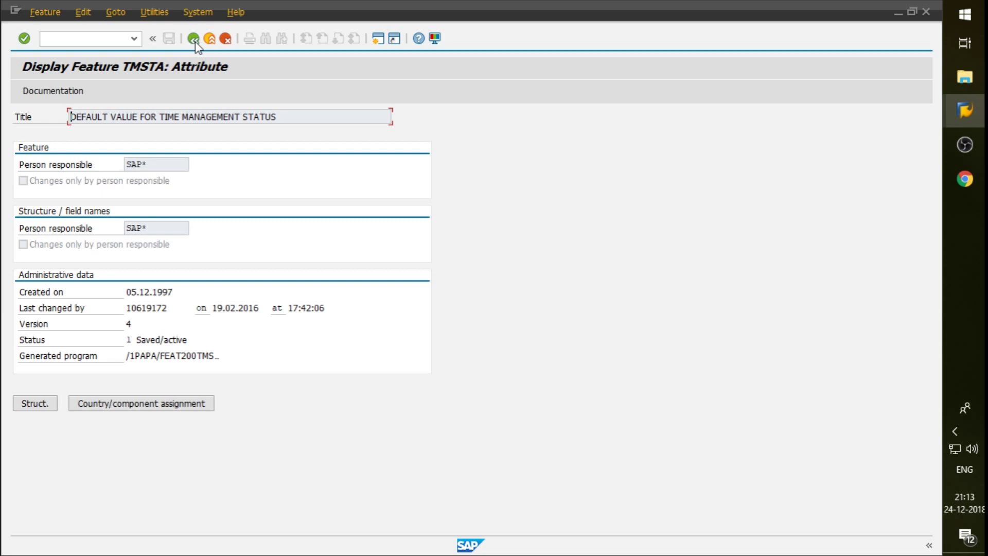
pyautogui.click(194, 40)
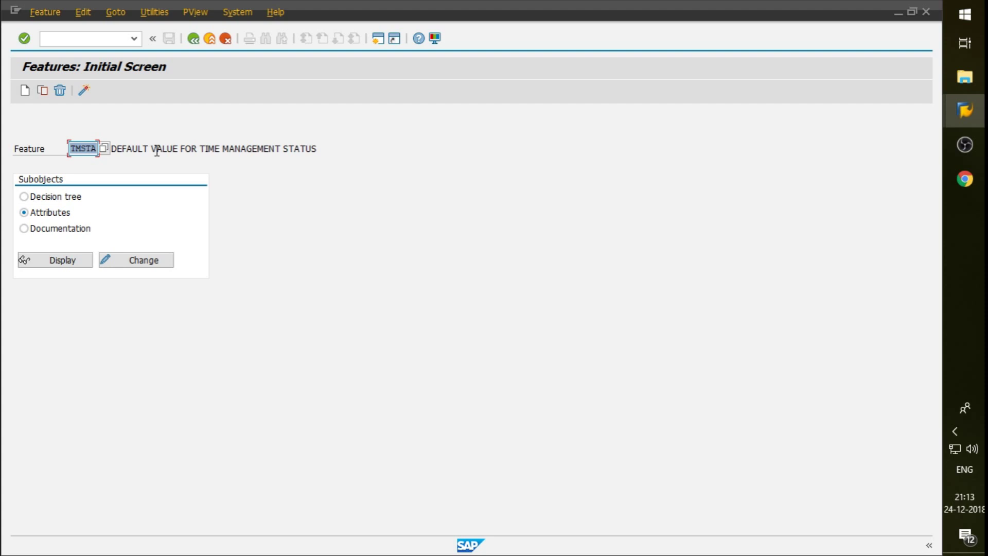
# Step: Close the current feature session with the /i command
pyautogui.click(113, 39)
pyautogui.write('/i')
pyautogui.press('Return')
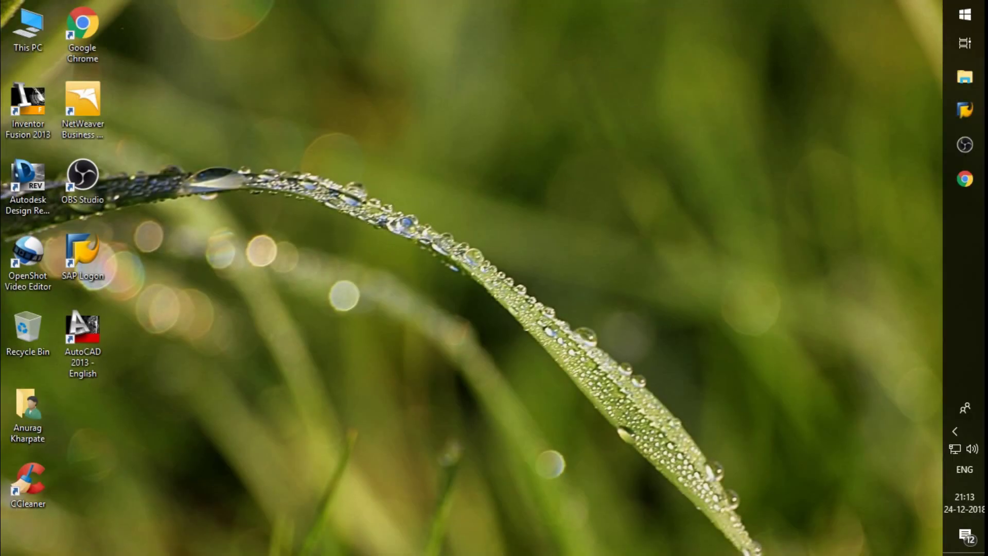
# Step: From the Display IMG window, open the SCHKZ work schedule default value decision tree
pyautogui.moveTo(968, 180)
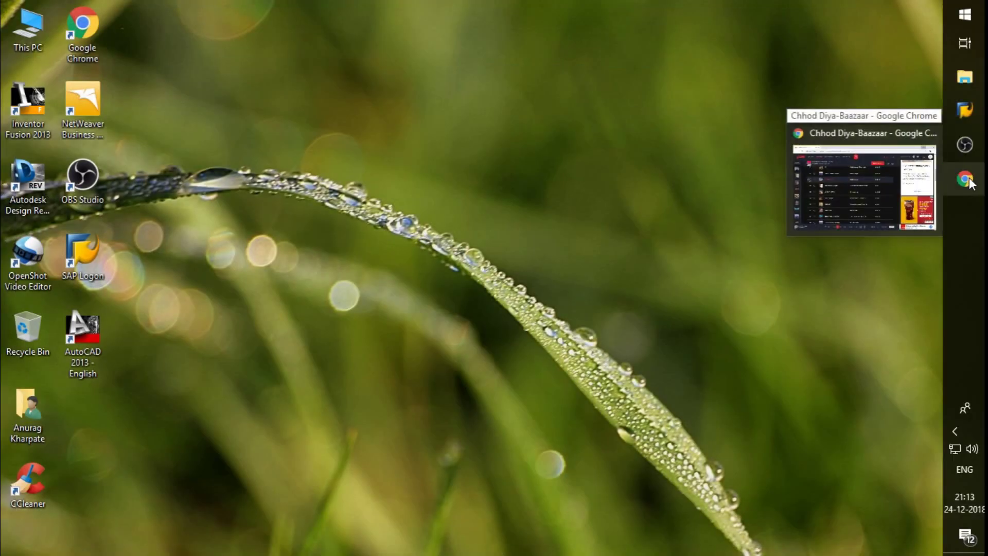
pyautogui.moveTo(975, 122)
pyautogui.click(888, 171)
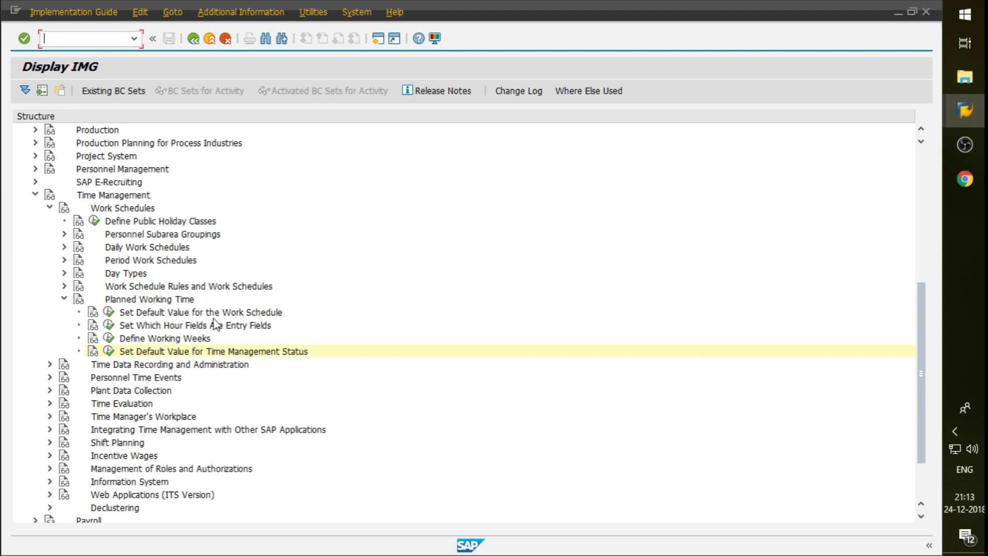
pyautogui.click(109, 312)
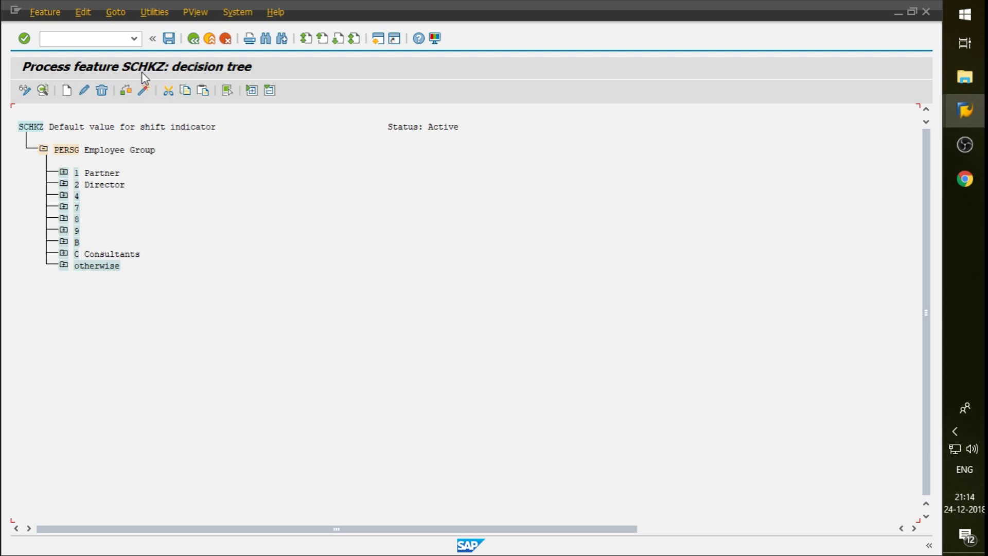
# Step: Open infotype 7 Planned Working Time for the employee
pyautogui.click(86, 37)
pyautogui.write('/npe03')
pyautogui.press('Return')
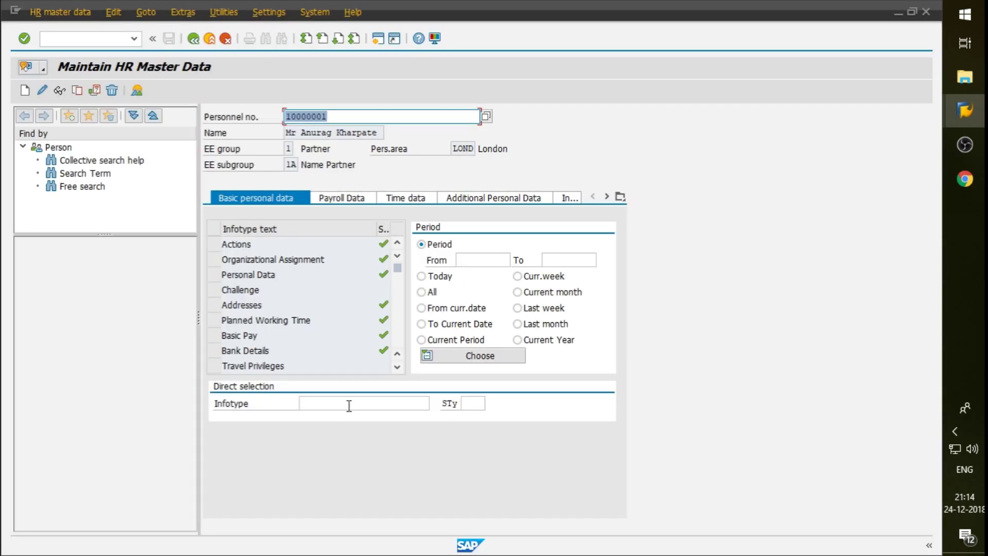
pyautogui.click(349, 404)
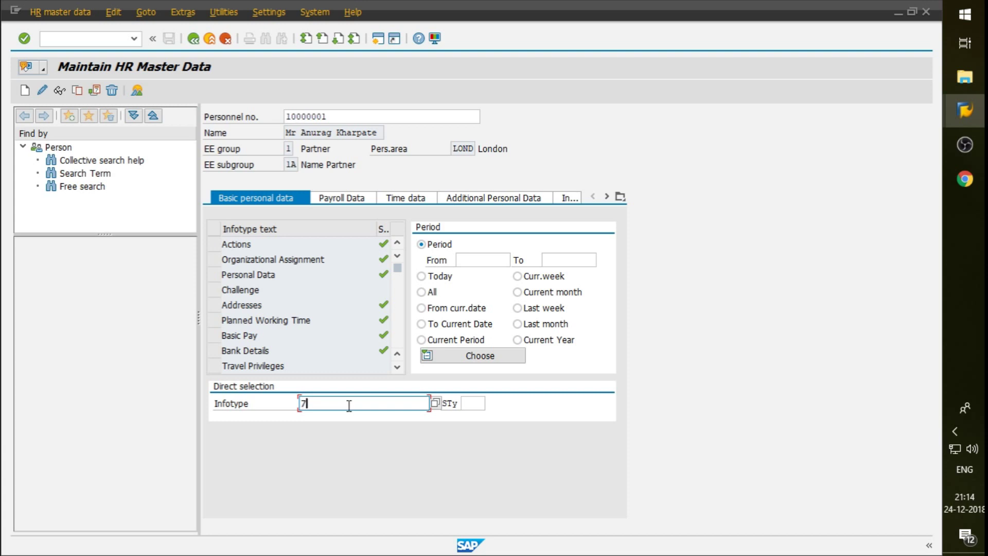
pyautogui.press('F6')
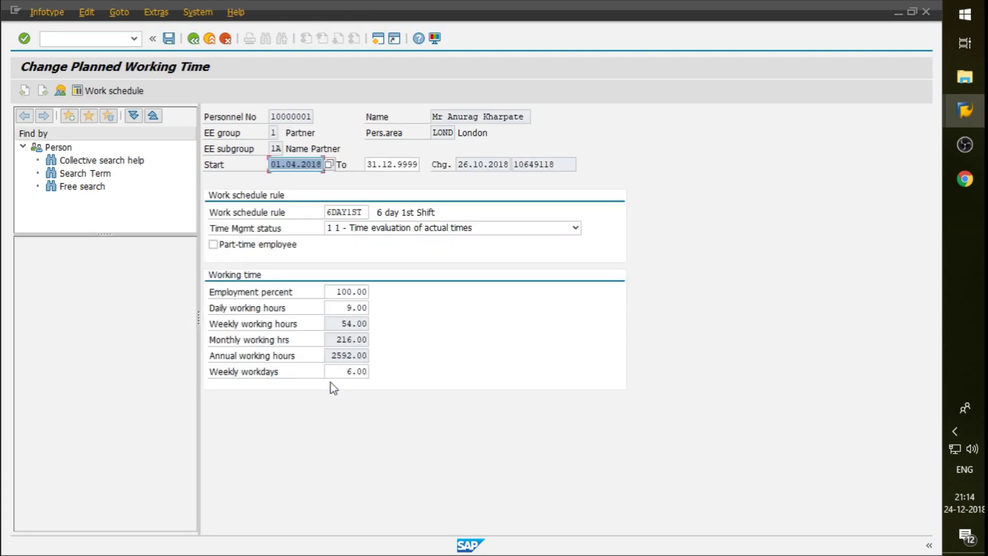
# Step: Copy the work schedule rule 6DAY1ST and return to the SCHKZ decision tree
pyautogui.click(368, 212)
pyautogui.moveTo(369, 212); pyautogui.dragTo(318, 211)
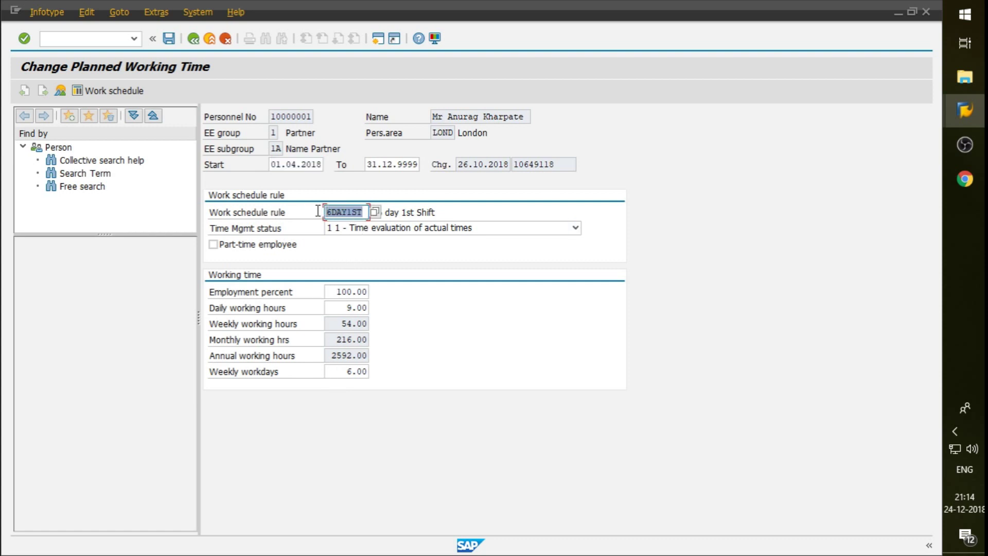
pyautogui.click(318, 211)
pyautogui.moveTo(367, 212); pyautogui.dragTo(325, 213)
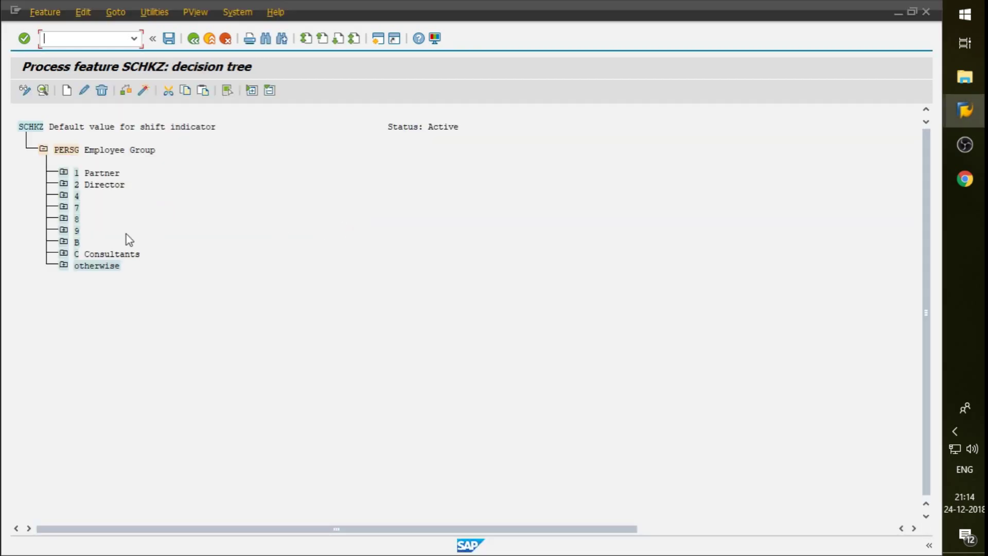
pyautogui.hotkey('alt', 'Tab')
# Step: Expand Partner's Employee Subgroup branch and add subgroup node 1A
pyautogui.click(64, 173)
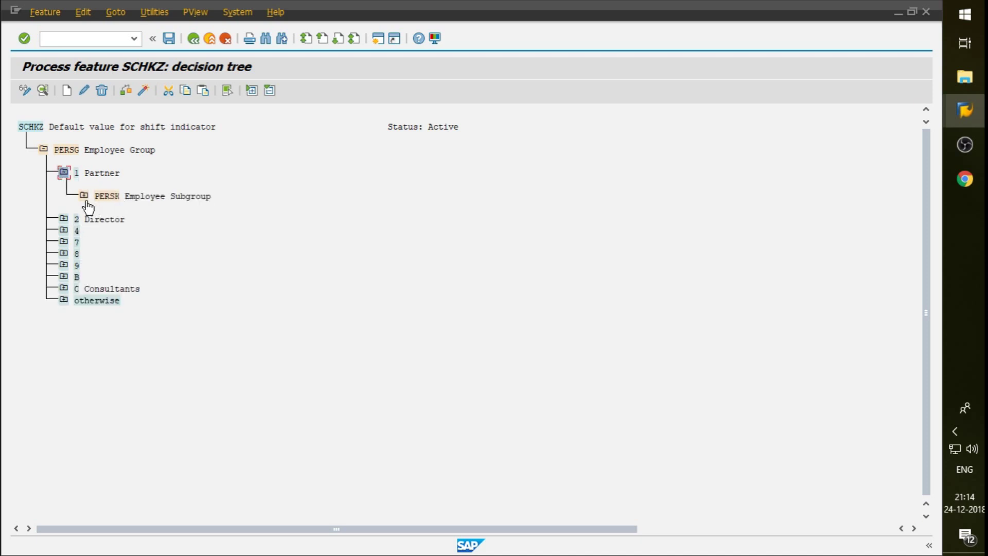
pyautogui.click(85, 197)
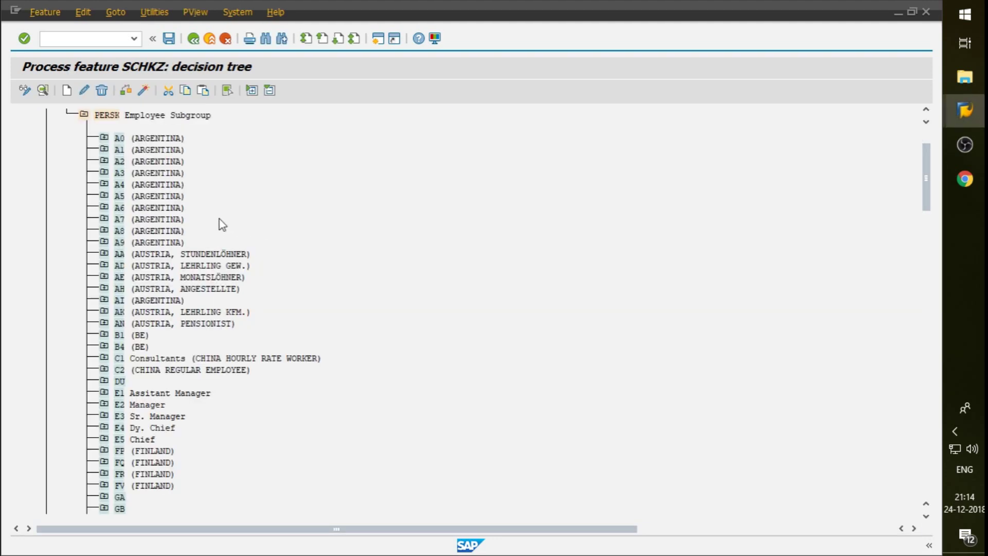
pyautogui.scroll(3, 220, 219)
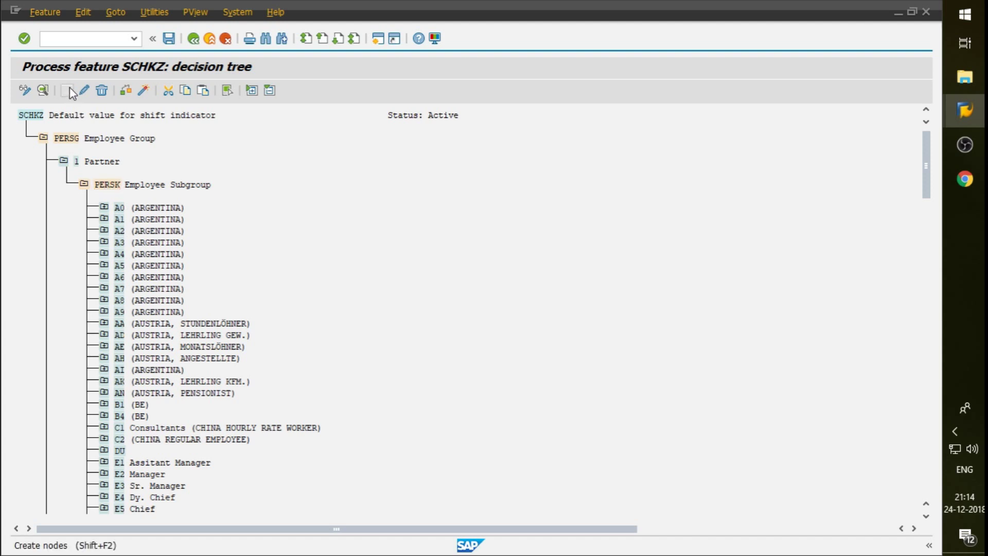
pyautogui.click(67, 90)
pyautogui.click(145, 283)
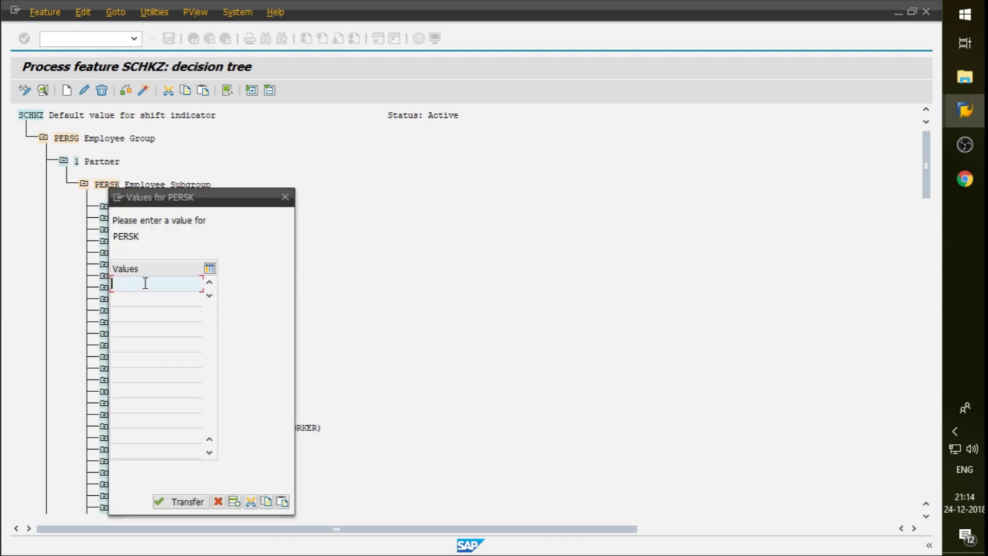
pyautogui.press('Return')
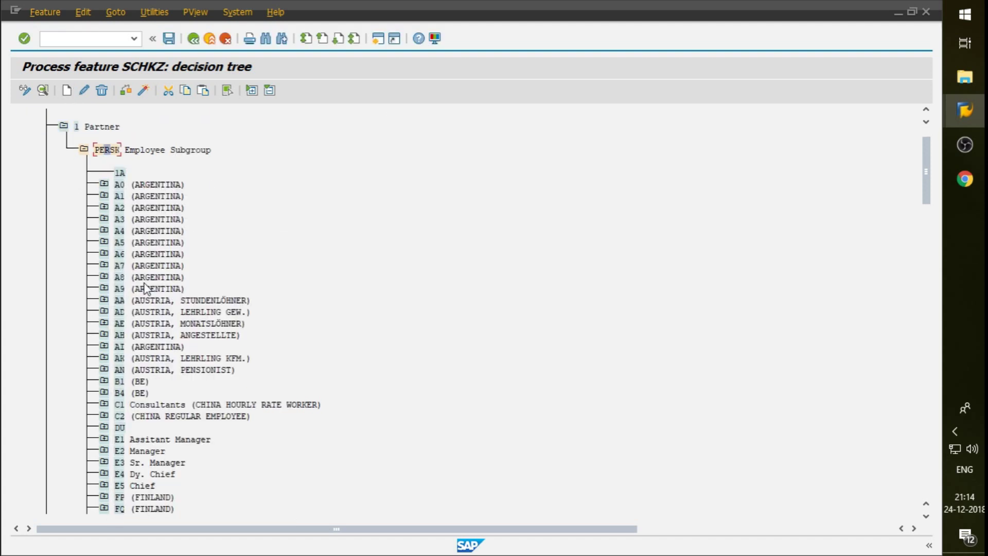
# Step: Give node 1A a return value node with 6DAY1ST and transfer it
pyautogui.click(119, 173)
pyautogui.click(67, 90)
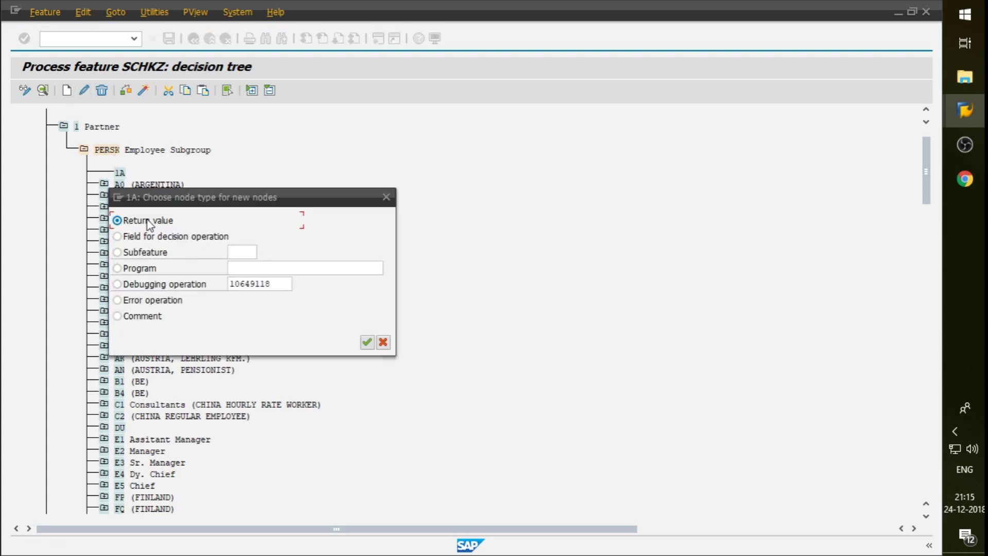
pyautogui.click(367, 343)
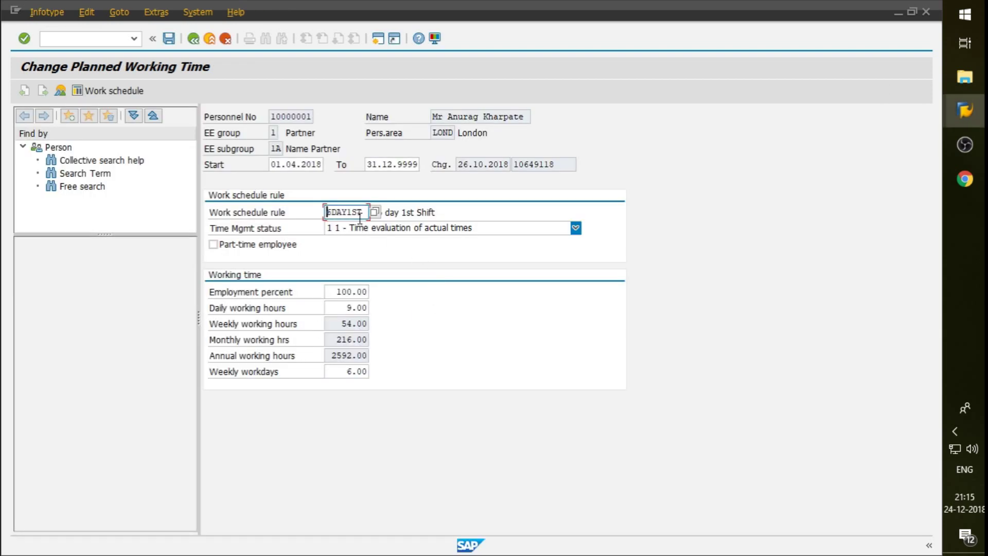
pyautogui.moveTo(360, 219); pyautogui.dragTo(307, 213)
pyautogui.hotkey('ctrl', 'c')
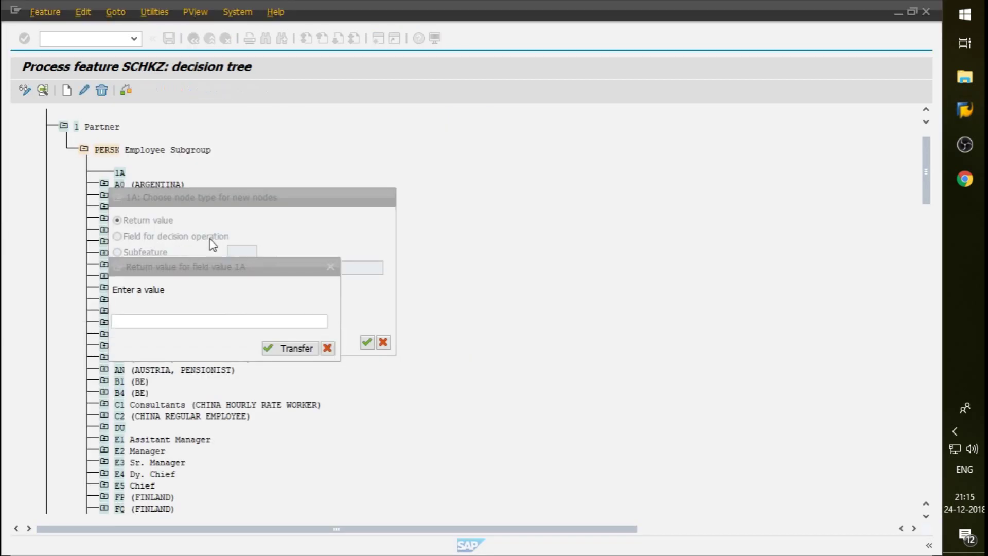
pyautogui.click(163, 303)
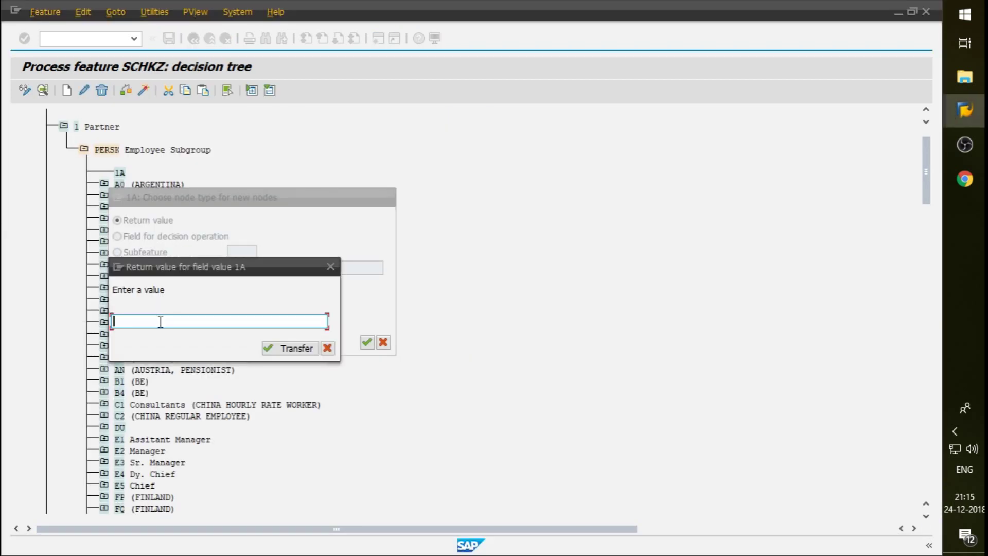
pyautogui.hotkey('ctrl', 'v')
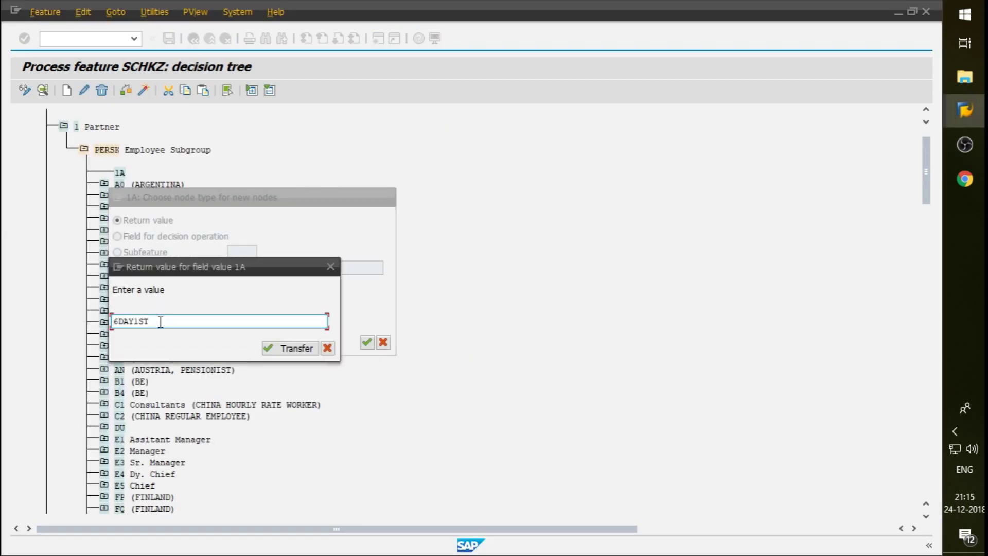
pyautogui.click(293, 348)
pyautogui.scroll(3, 220, 208)
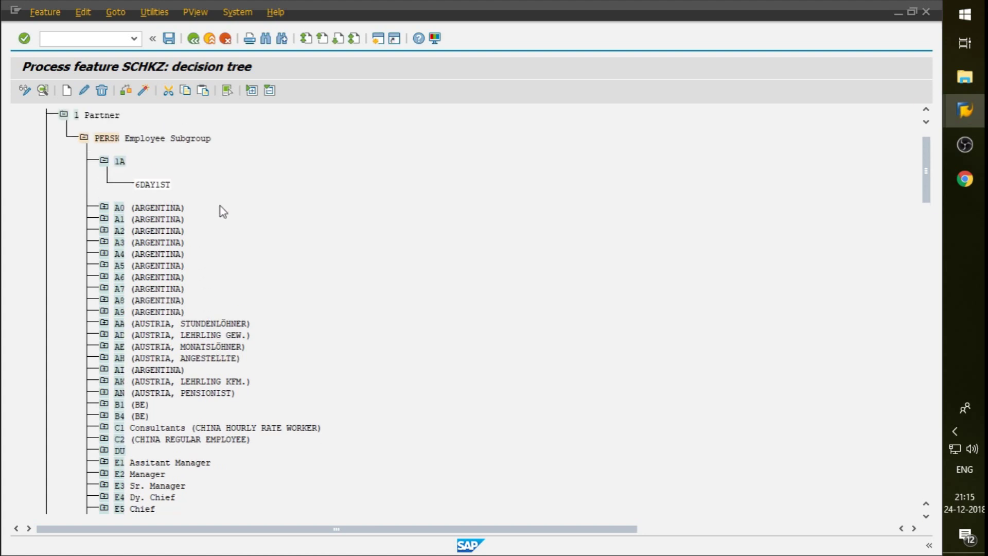
pyautogui.click(146, 91)
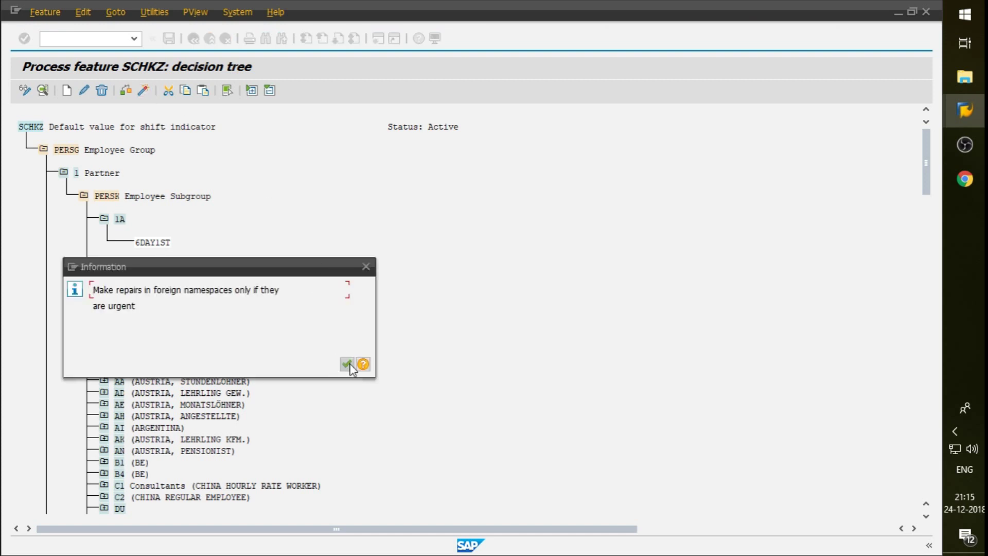
pyautogui.click(348, 364)
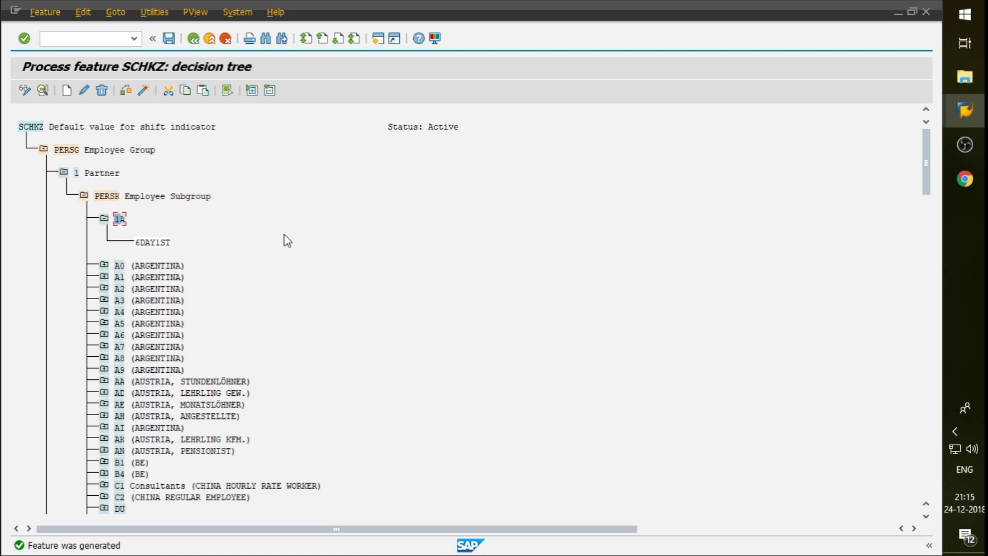
pyautogui.click(72, 172)
pyautogui.moveTo(95, 196); pyautogui.dragTo(190, 245)
pyautogui.click(149, 247)
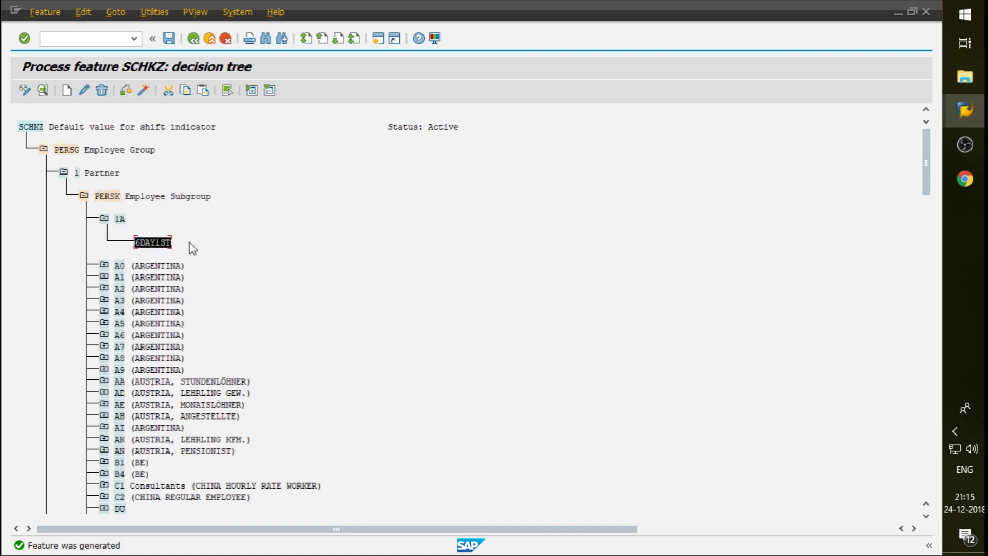
pyautogui.hotkey('ctrl', 'c')
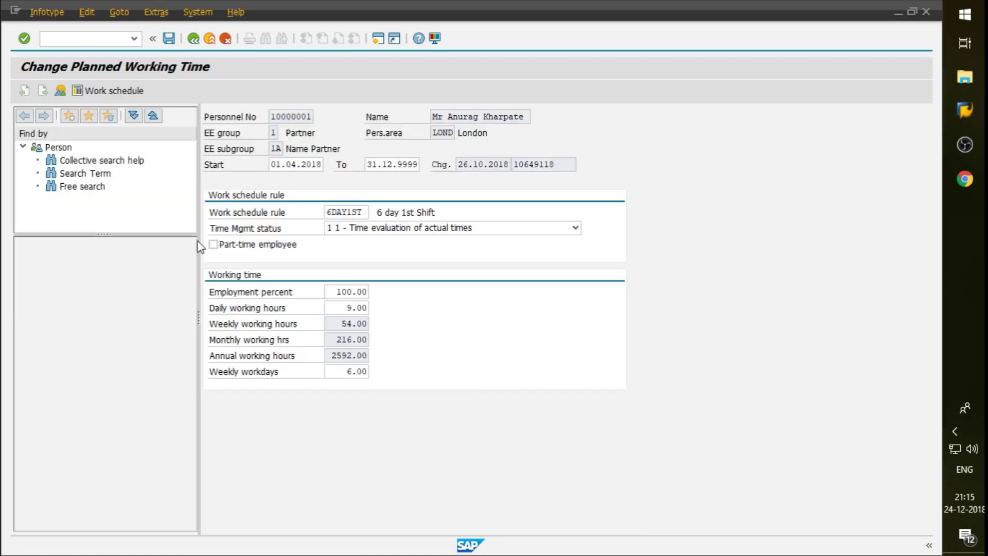
pyautogui.click(359, 211)
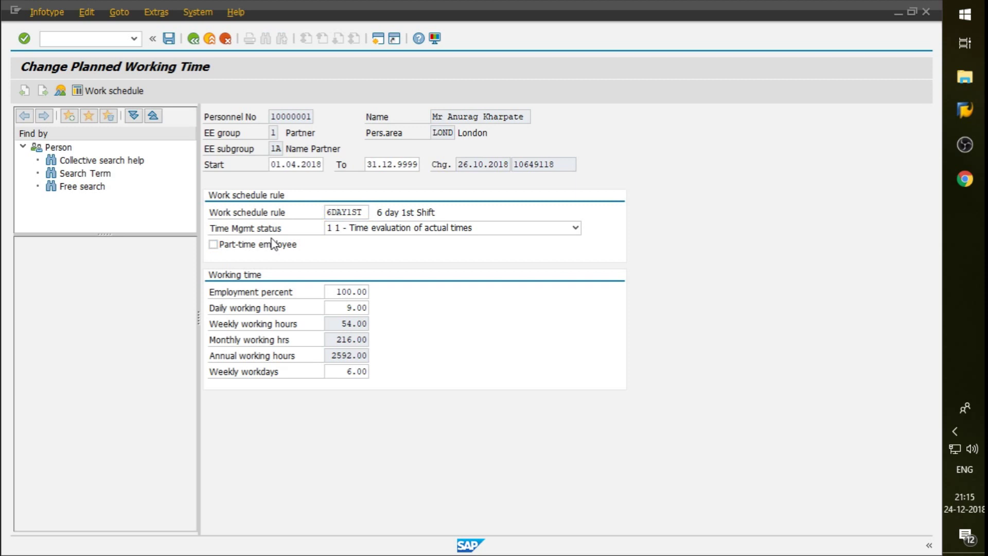
pyautogui.click(337, 212)
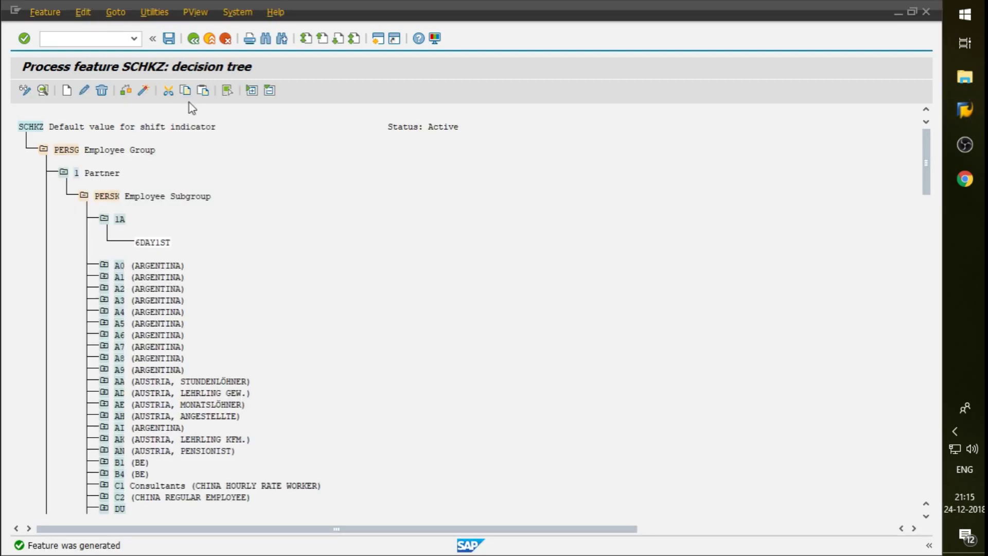
# Step: Open the WRKHR working-hour entry field tree and mark the Daily to Annual hour rows
pyautogui.click(194, 38)
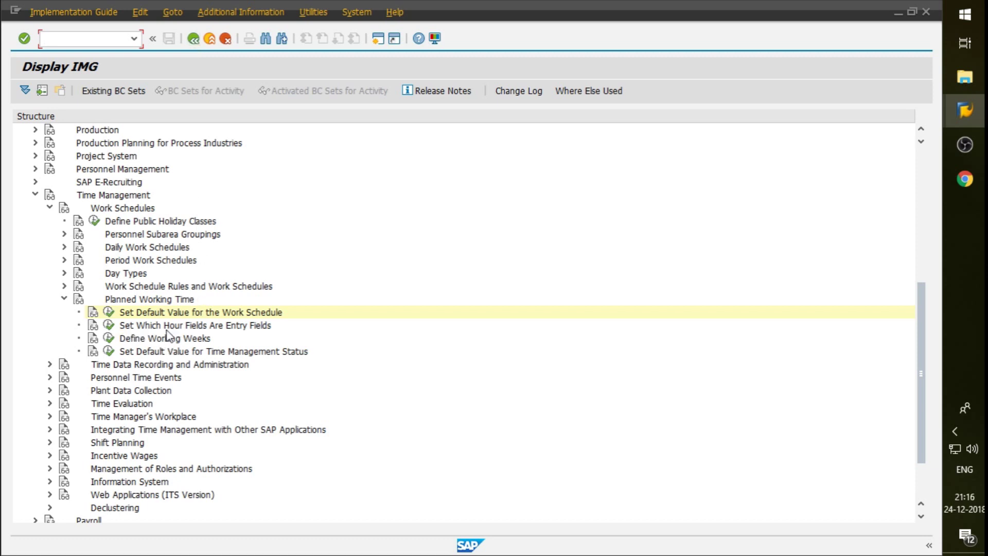
pyautogui.click(109, 327)
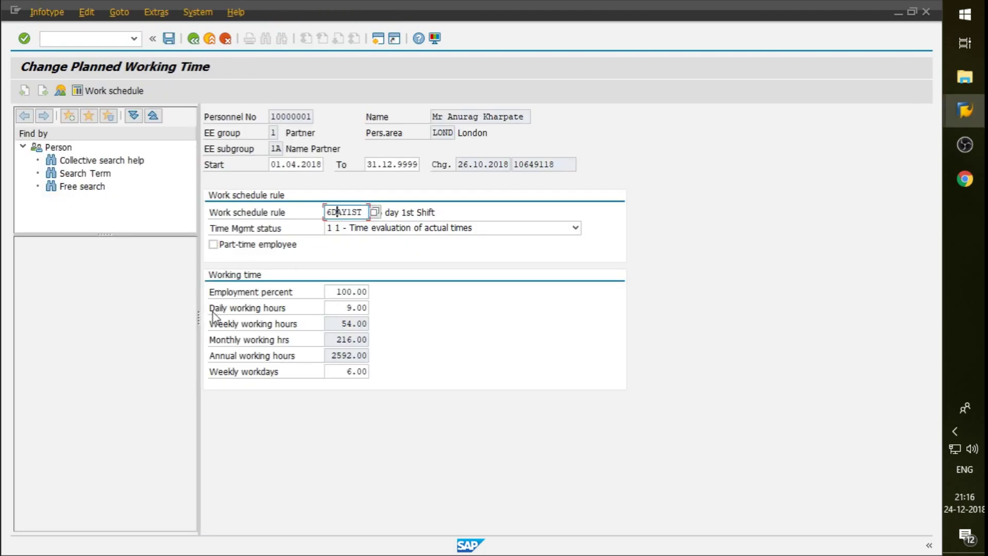
pyautogui.hotkey('ctrl', 'y')
pyautogui.moveTo(208, 314); pyautogui.dragTo(399, 359)
pyautogui.hotkey('ctrl', 'c')
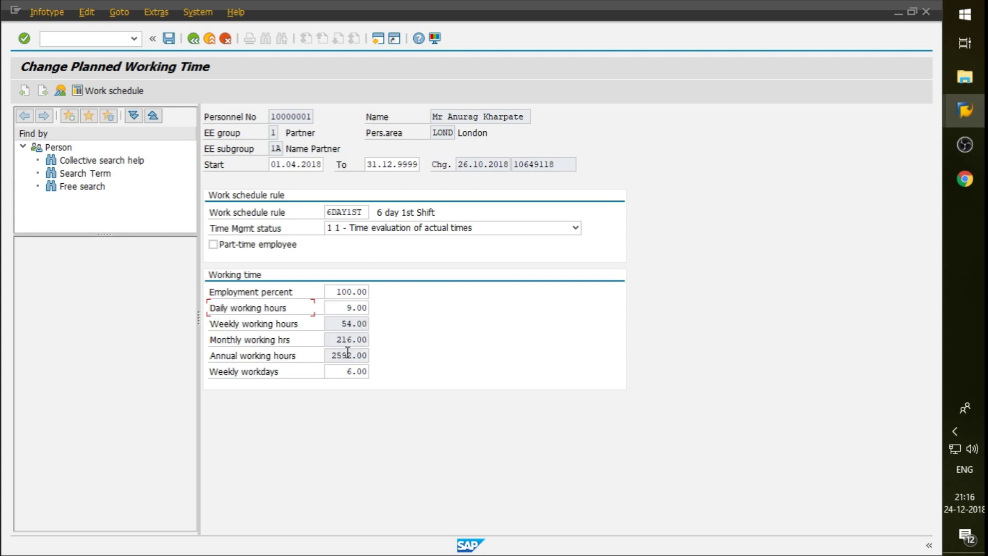
pyautogui.moveTo(215, 307); pyautogui.dragTo(437, 360)
pyautogui.hotkey('ctrl', 'c')
# Step: Try editing the hour fields and enter 10 daily working hours
pyautogui.click(348, 307)
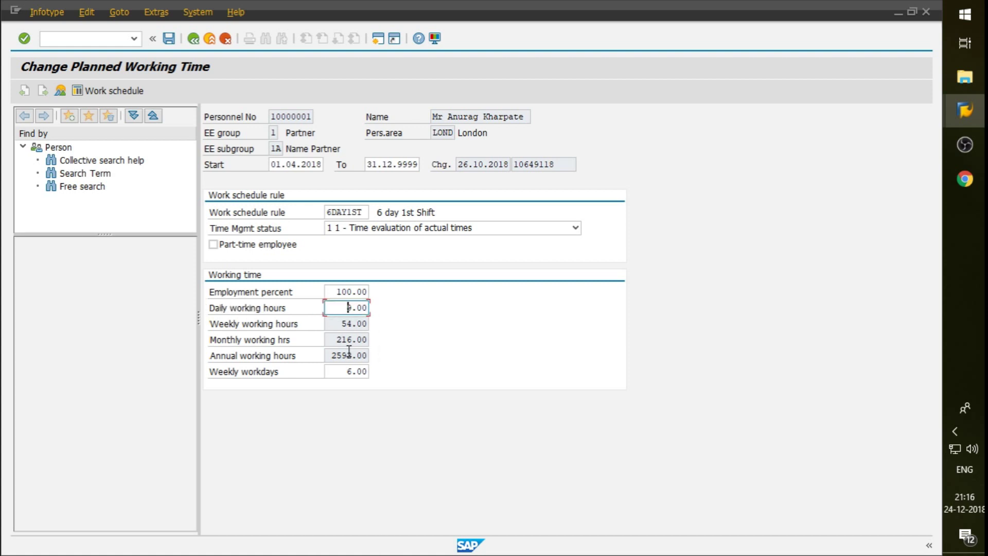
pyautogui.click(345, 322)
pyautogui.click(344, 355)
pyautogui.moveTo(341, 307); pyautogui.dragTo(366, 307)
pyautogui.click(348, 308)
pyautogui.press('Delete')
pyautogui.press('Delete')
pyautogui.press('Delete')
pyautogui.press('Return')
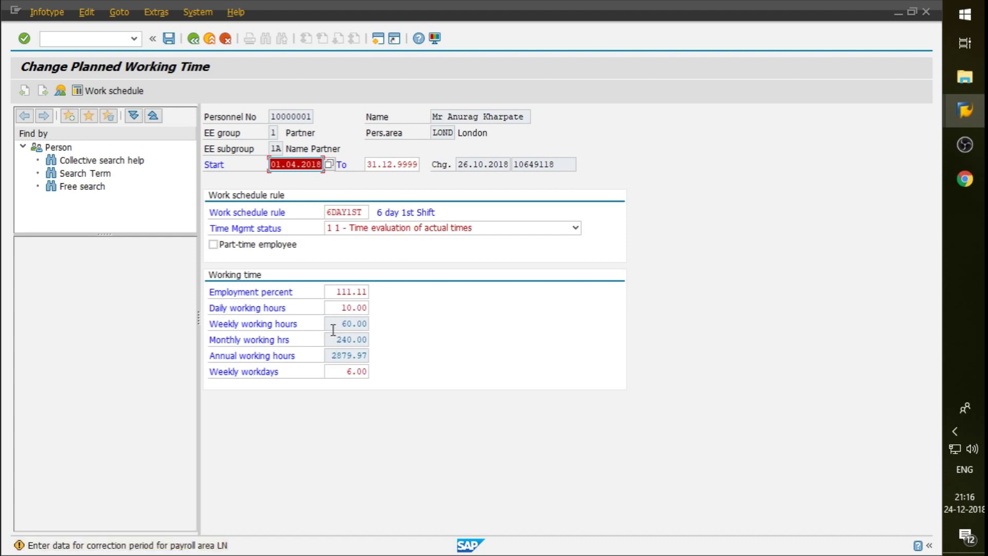
# Step: Reset Daily working hours to 9, restoring weekly total 54
pyautogui.click(334, 312)
pyautogui.press('Delete')
pyautogui.press('Delete')
pyautogui.press('Delete')
pyautogui.write('9')
pyautogui.press('Return')
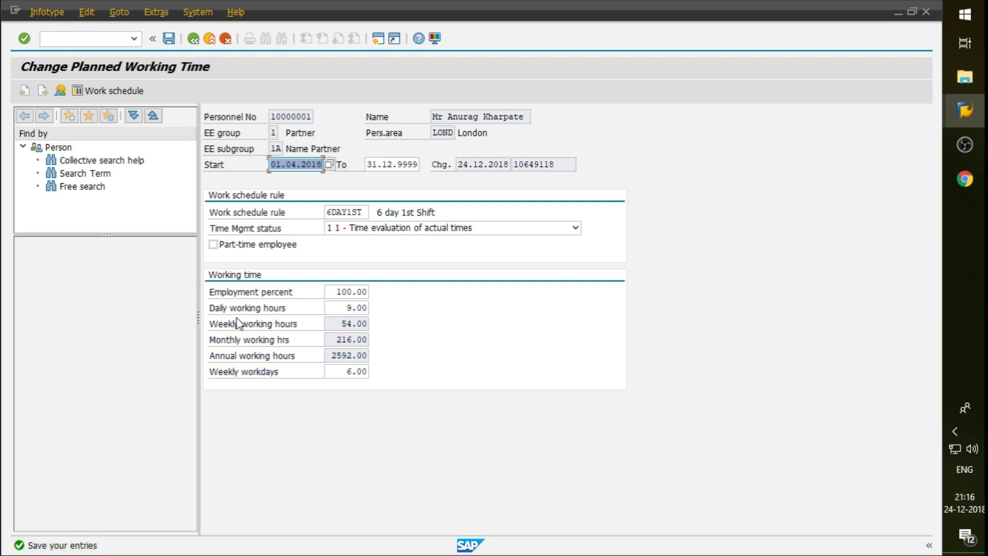
pyautogui.click(214, 323)
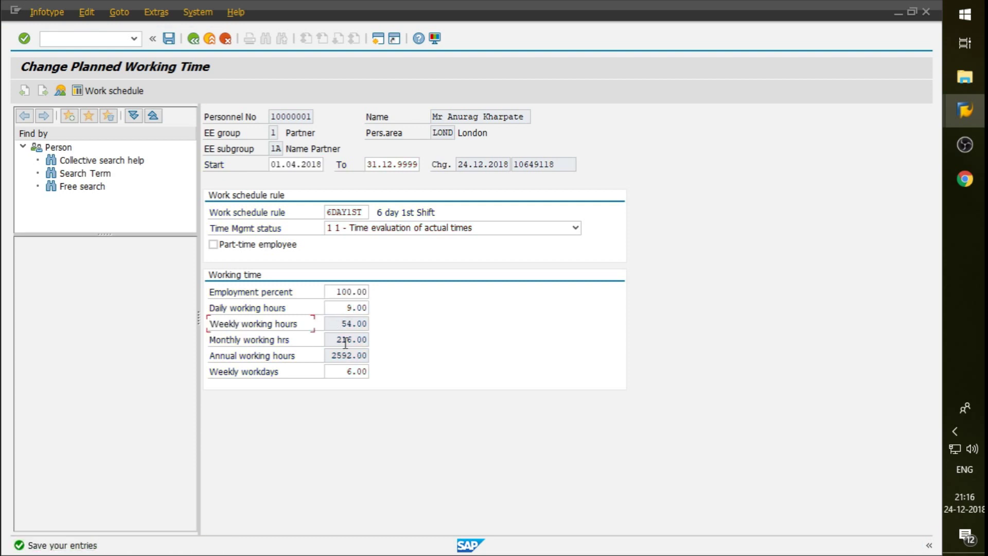
pyautogui.press('F1')
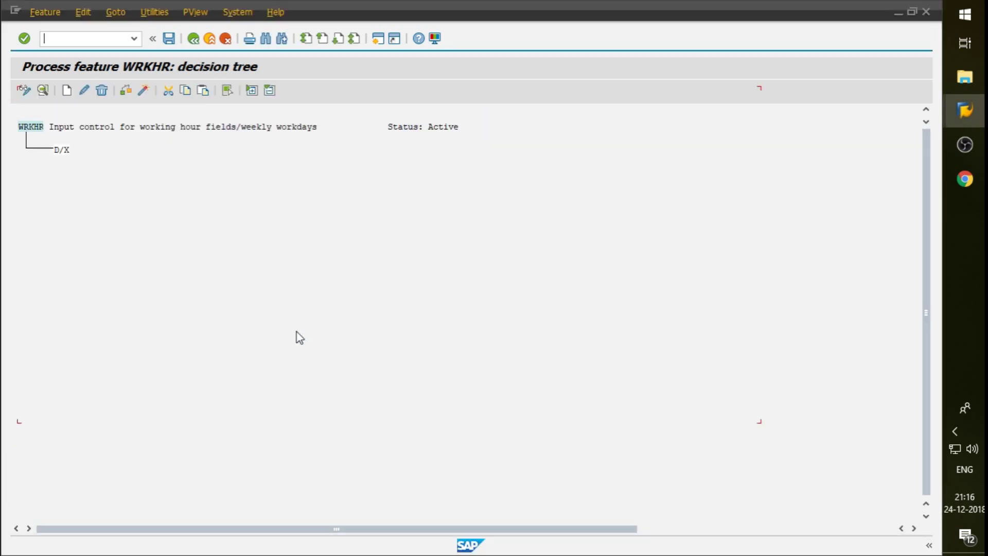
pyautogui.hotkey('alt', 'Tab')
pyautogui.hotkey('alt', 'Tab')
pyautogui.hotkey('alt', 'Tab')
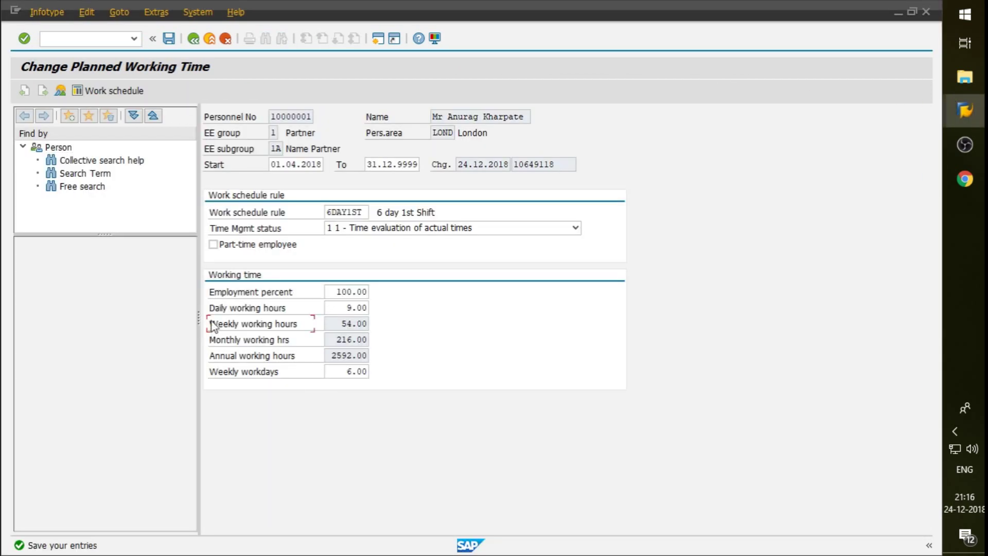
pyautogui.moveTo(211, 309); pyautogui.dragTo(400, 359)
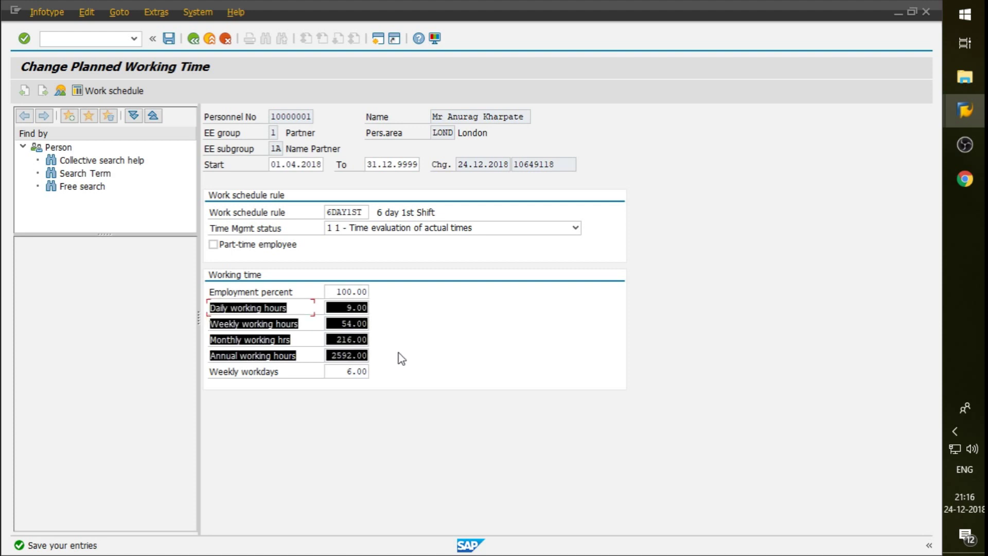
pyautogui.hotkey('ctrl', 'c')
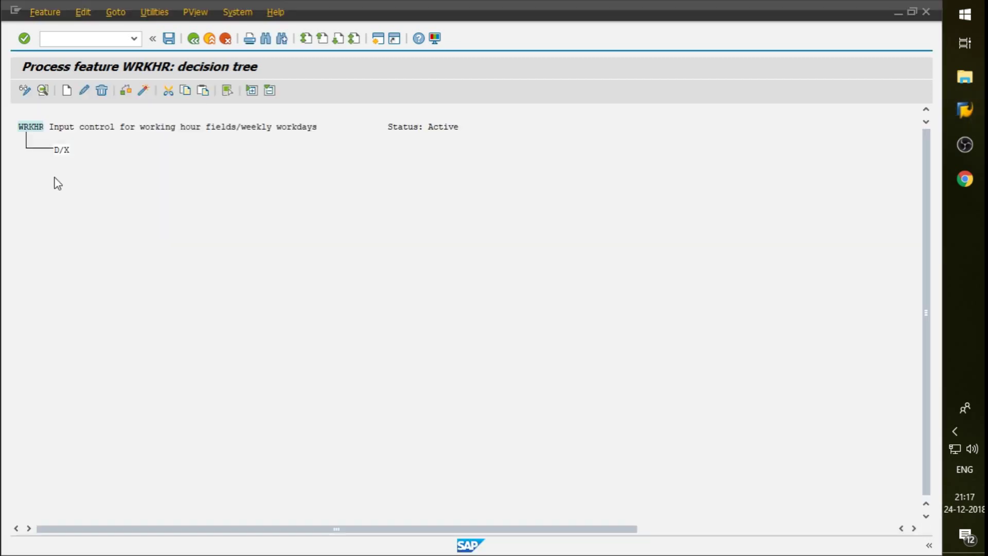
pyautogui.click(56, 150)
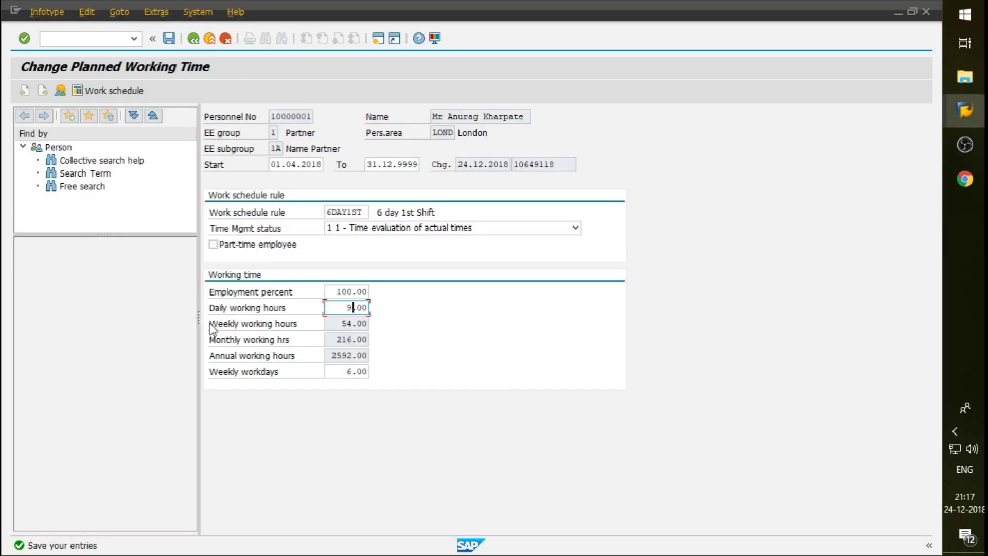
pyautogui.click(211, 324)
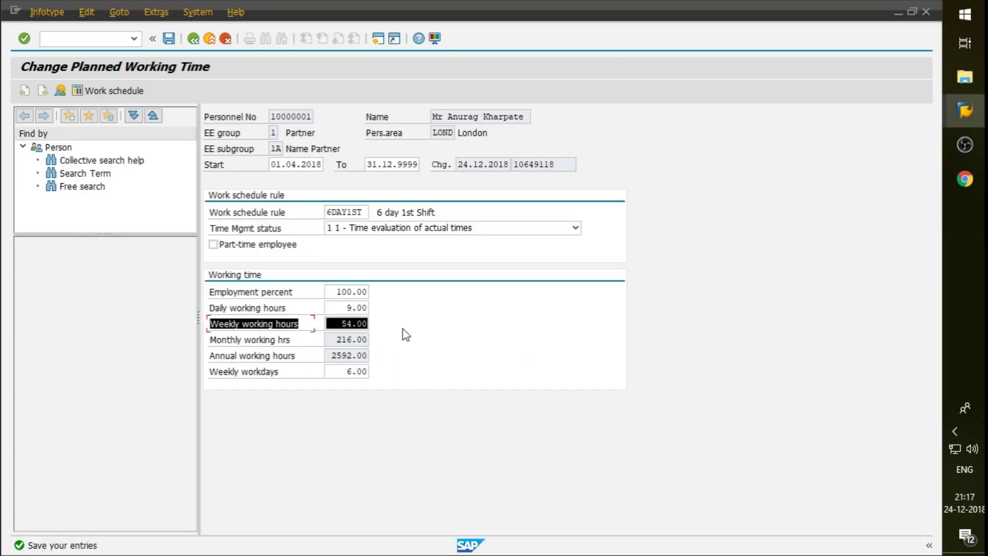
pyautogui.click(359, 324)
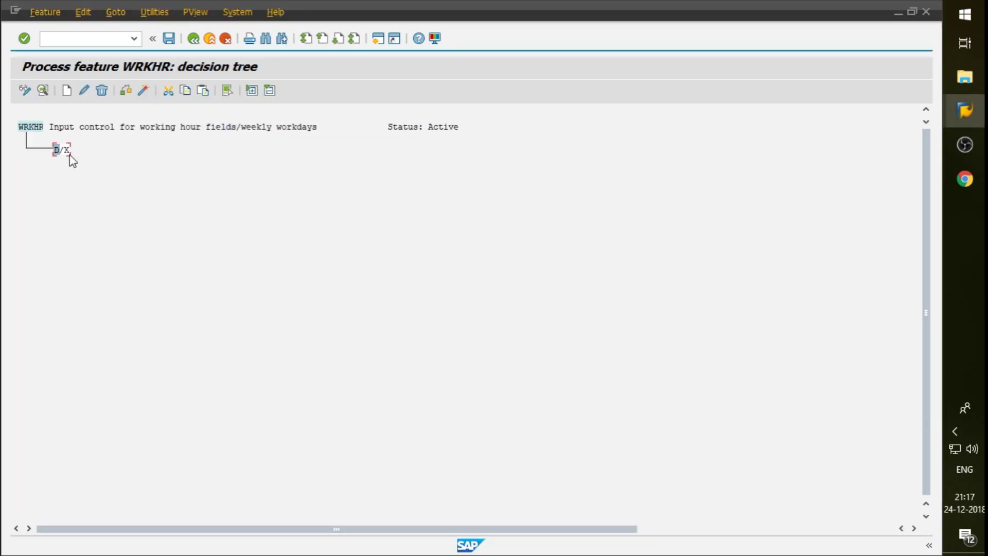
pyautogui.click(65, 150)
pyautogui.click(57, 150)
pyautogui.hotkey('alt', 'Tab')
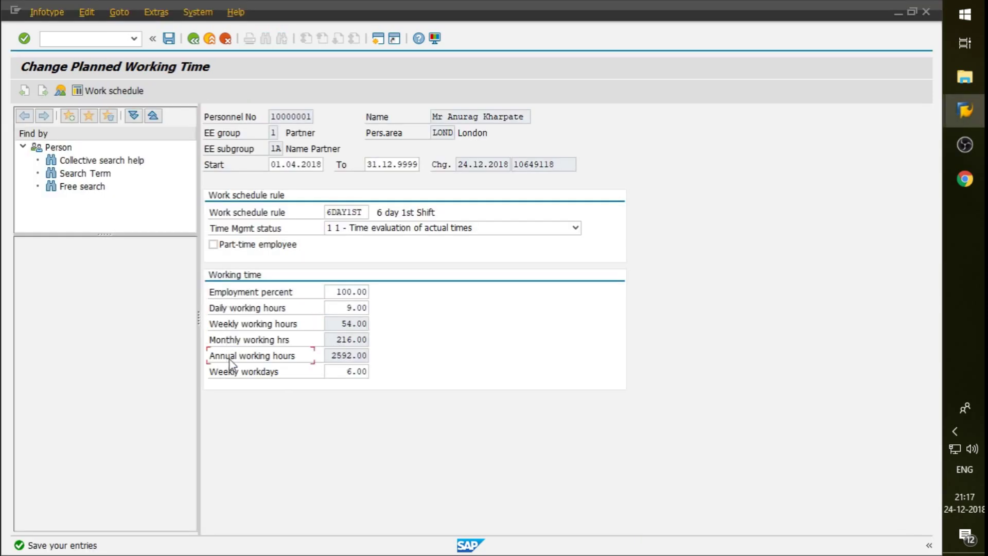
pyautogui.hotkey('alt', 'Tab')
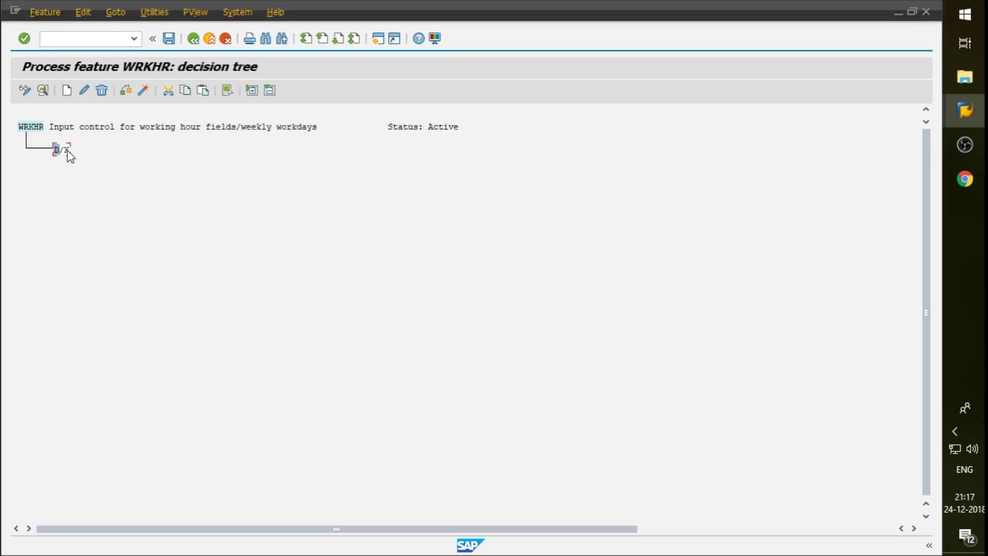
pyautogui.click(57, 150)
# Step: Check the D/X value, then inspect the Weekly workdays value 6.00 in the record
pyautogui.click(66, 151)
pyautogui.hotkey('alt', 'Tab')
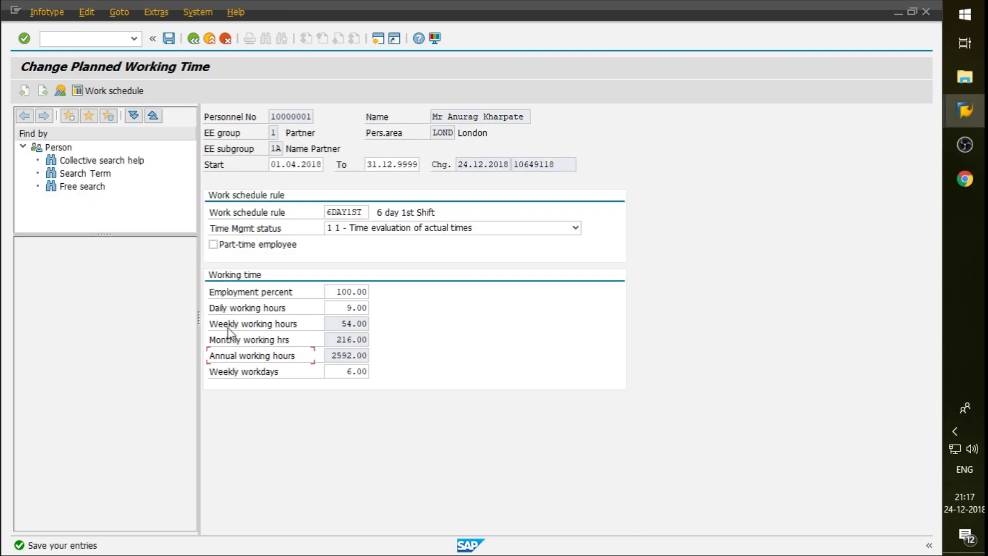
pyautogui.click(216, 373)
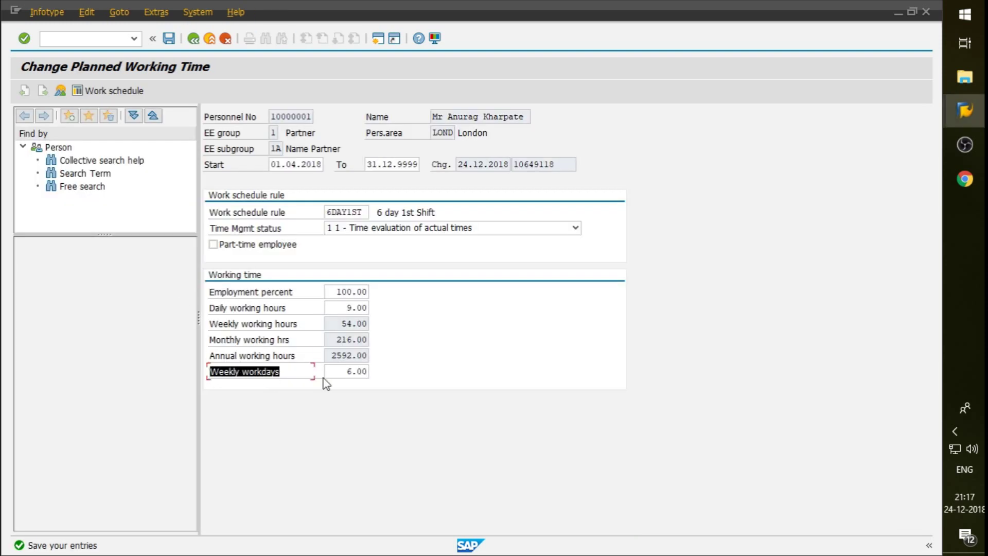
pyautogui.click(355, 371)
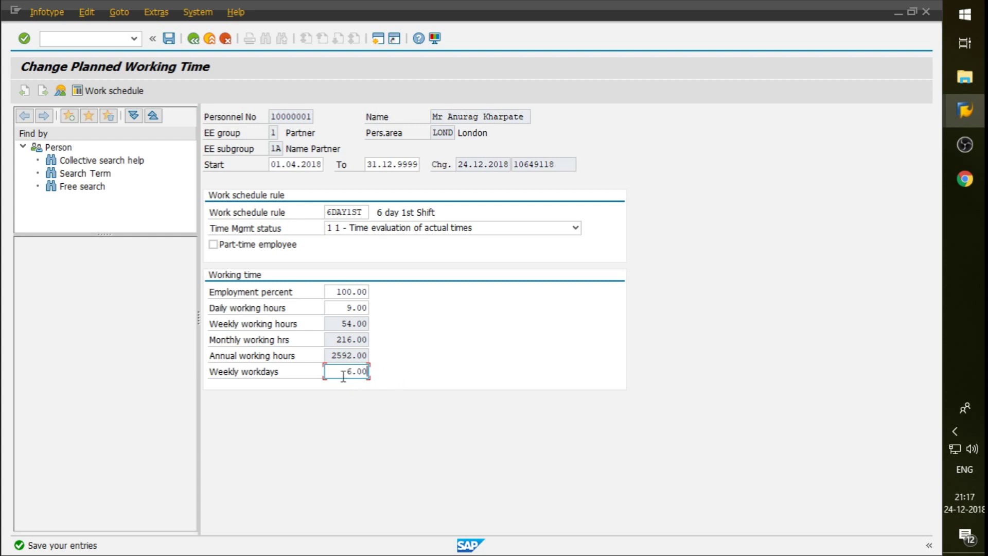
pyautogui.moveTo(332, 369); pyautogui.dragTo(406, 373)
pyautogui.click(410, 379)
# Step: Review the work schedule rule 6DAY1ST against the WRKHR decision tree
pyautogui.doubleClick(366, 212)
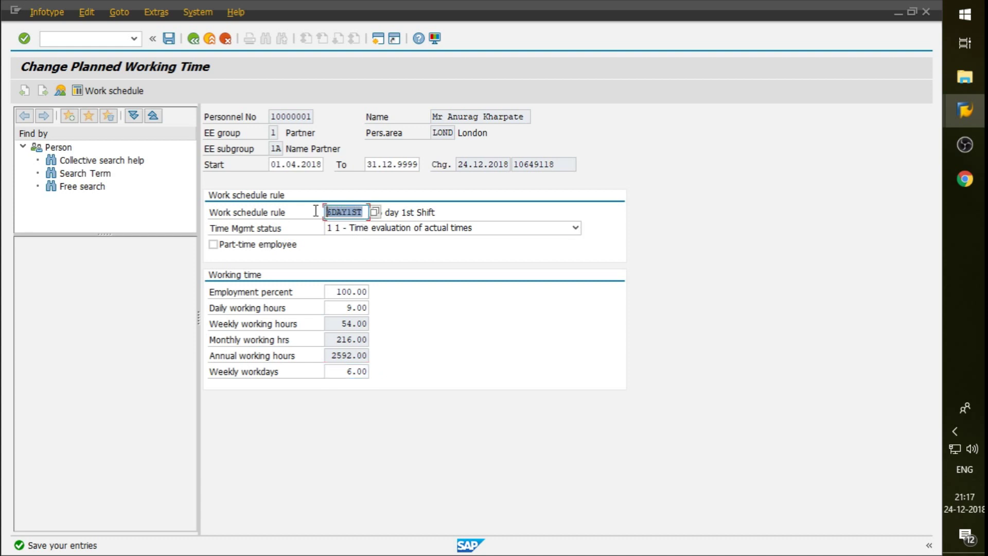
pyautogui.click(326, 212)
pyautogui.doubleClick(366, 212)
pyautogui.click(325, 215)
pyautogui.moveTo(332, 212); pyautogui.dragTo(365, 212)
pyautogui.click(364, 212)
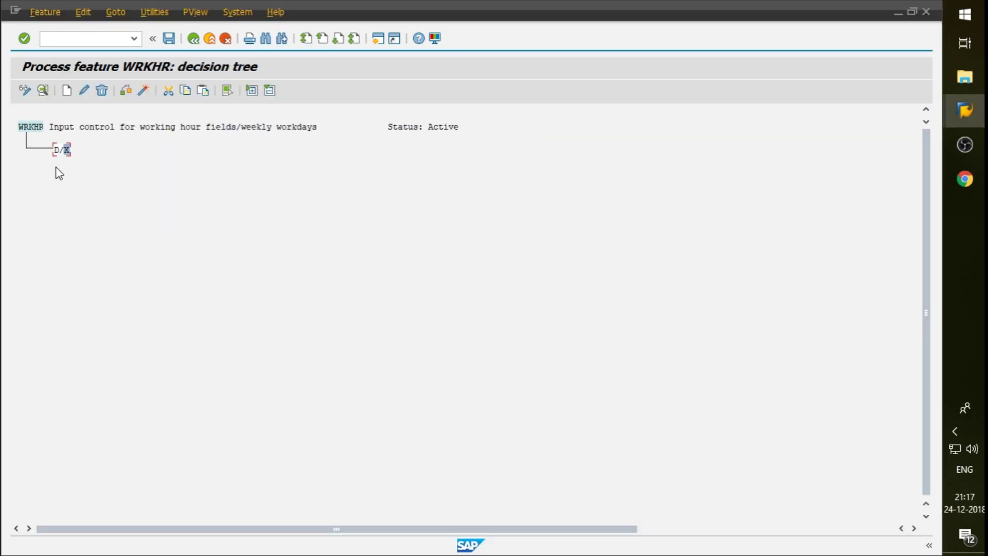
pyautogui.click(68, 149)
pyautogui.hotkey('alt', 'Tab')
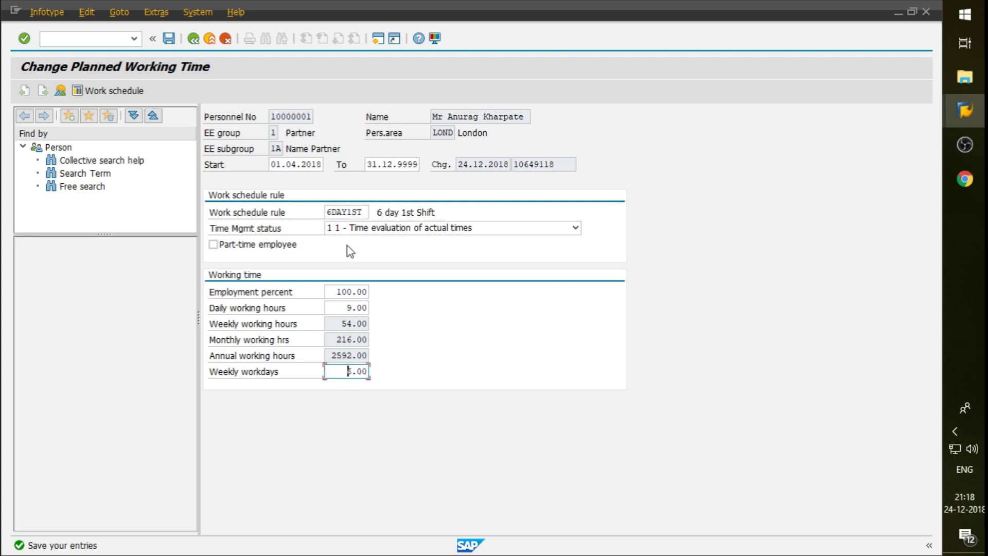
pyautogui.doubleClick(363, 212)
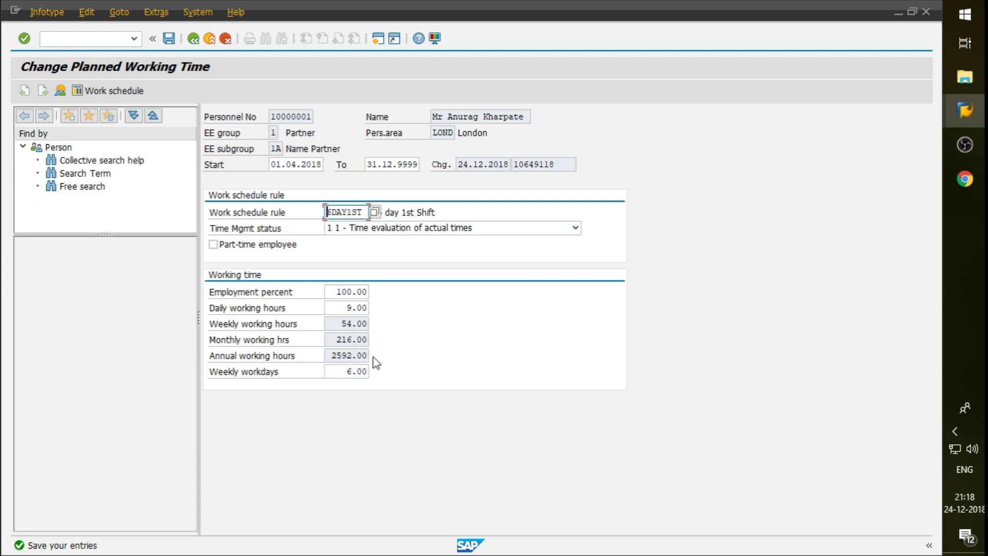
# Step: Re-edit the Weekly workdays value and save the planned working time record
pyautogui.click(332, 371)
pyautogui.press('Delete')
pyautogui.press('Delete')
pyautogui.press('Delete')
pyautogui.press('Delete')
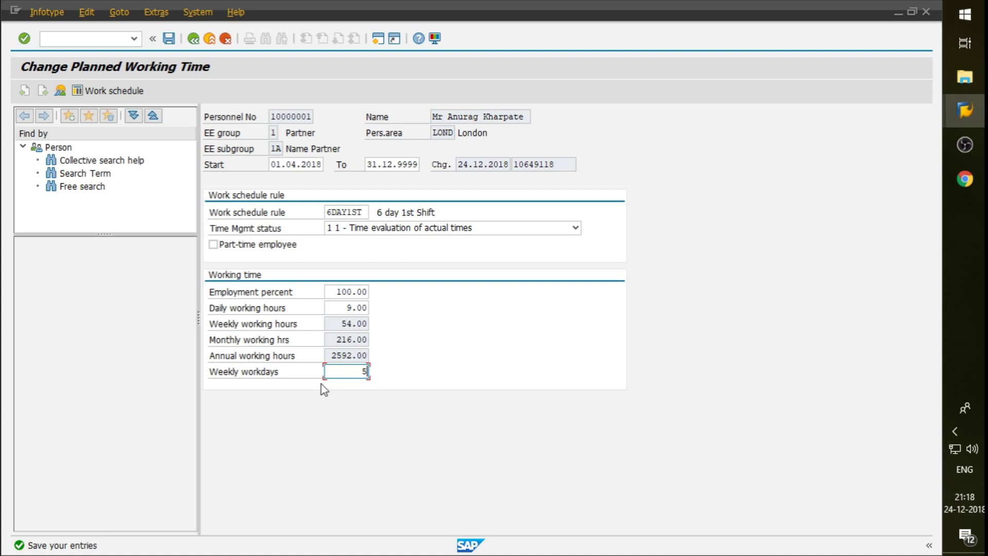
pyautogui.moveTo(364, 371); pyautogui.dragTo(384, 371)
pyautogui.press('Right')
pyautogui.moveTo(370, 211); pyautogui.dragTo(306, 218)
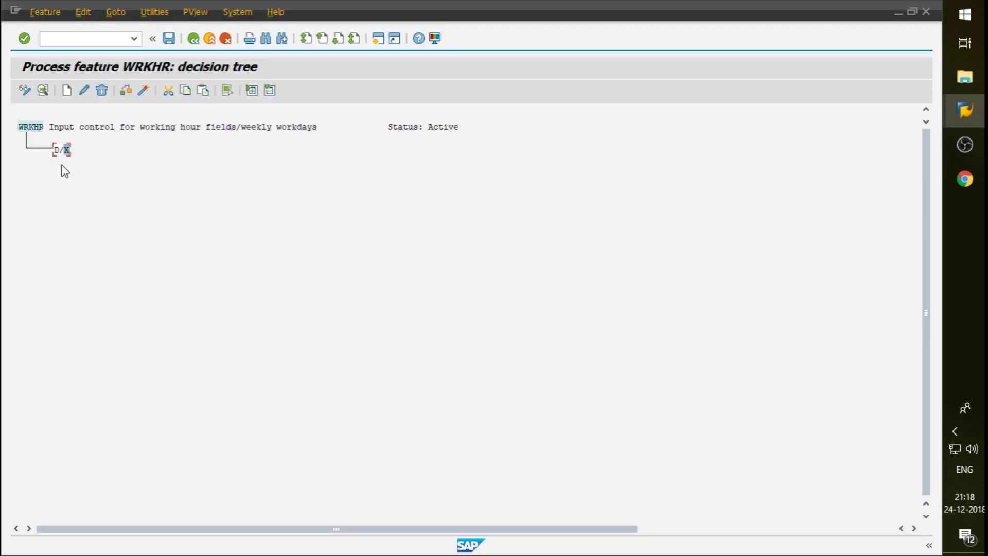
pyautogui.click(66, 150)
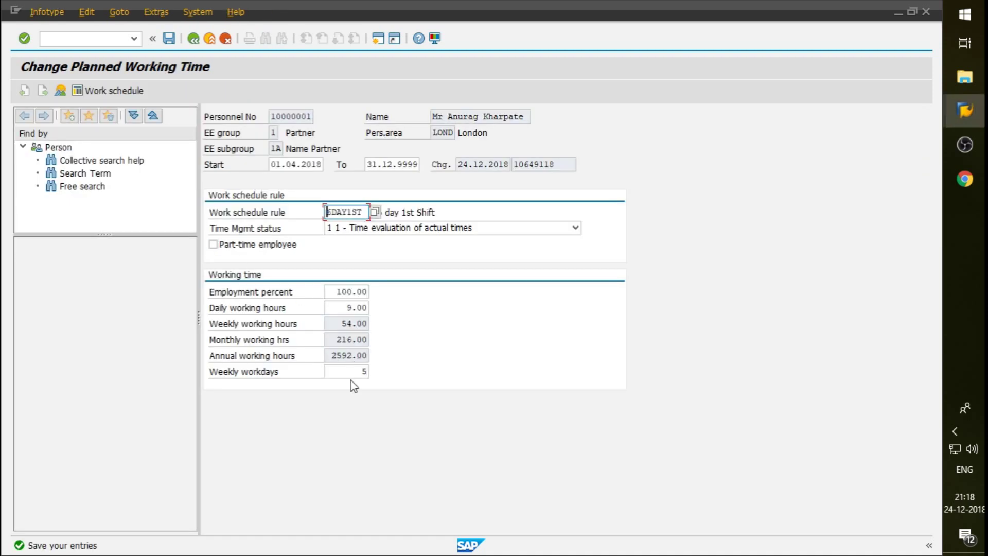
pyautogui.click(353, 376)
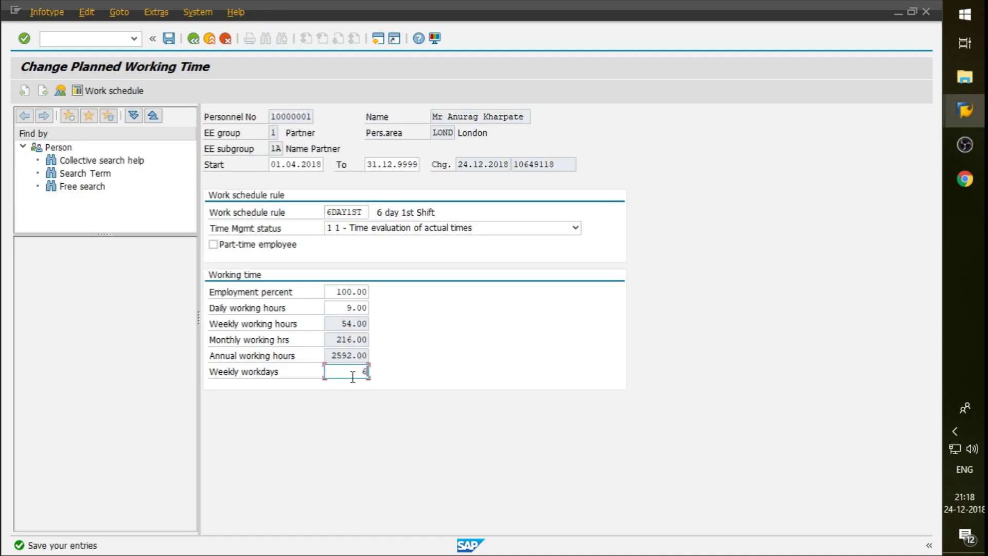
pyautogui.press('Return')
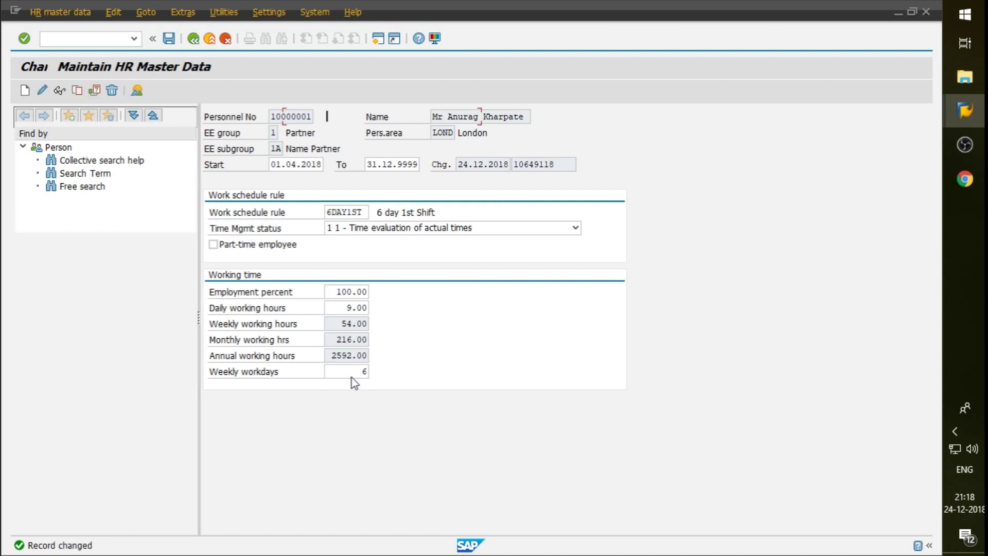
# Step: Leave the WRKHR tree for the IMG Planned Working Time activities and check Time Mgmt status
pyautogui.press('F6')
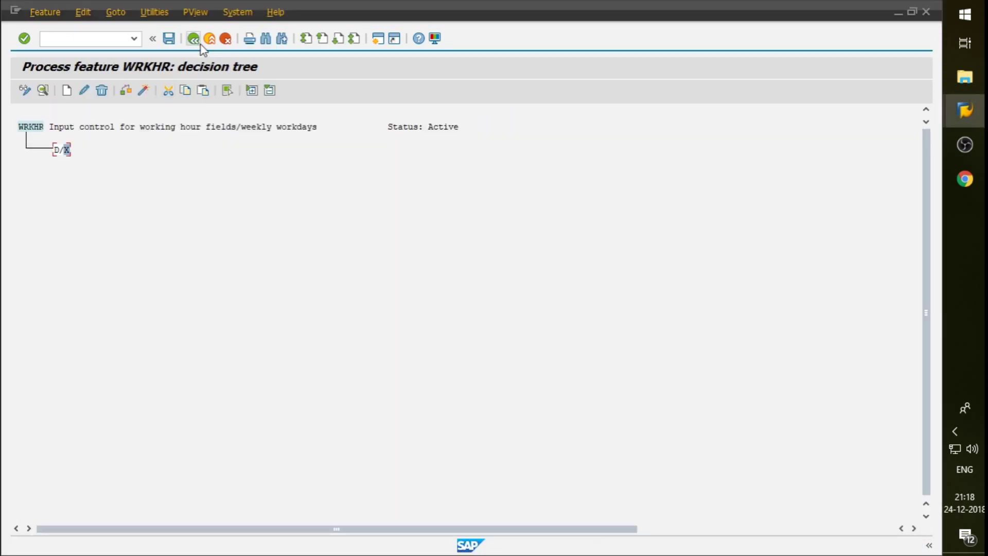
pyautogui.click(200, 44)
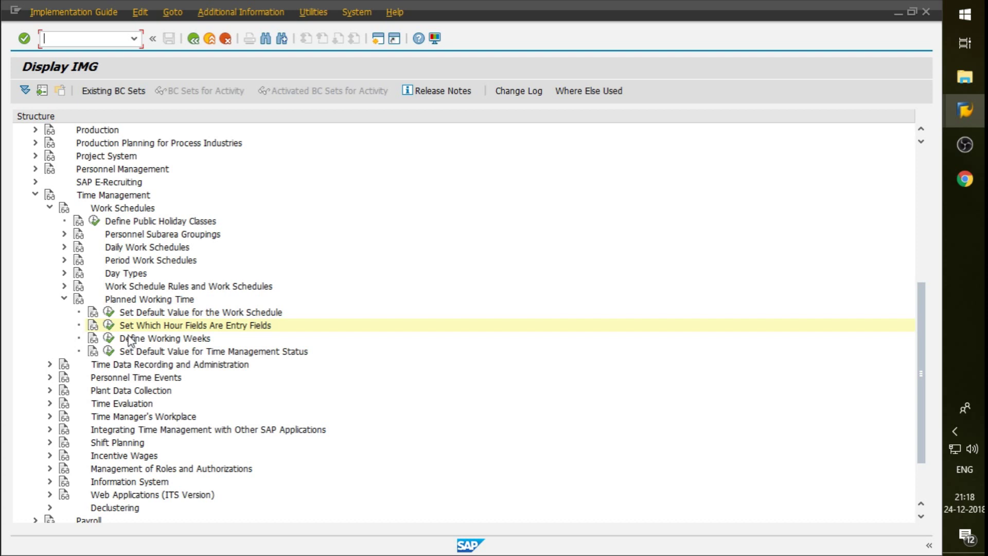
pyautogui.click(109, 338)
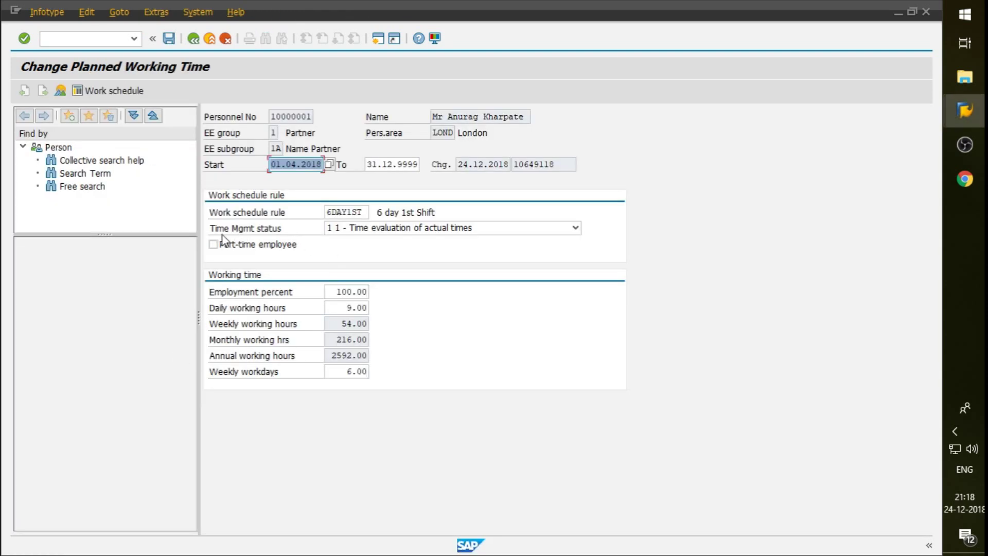
pyautogui.click(213, 230)
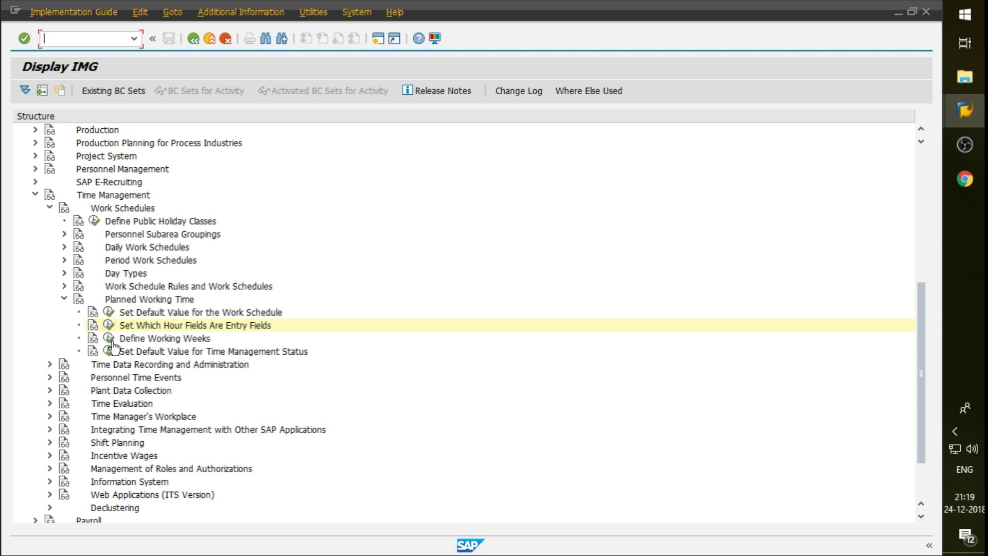
# Step: Open Define Working Weeks and inspect working week 01's name and start date 01.01.1990
pyautogui.click(109, 339)
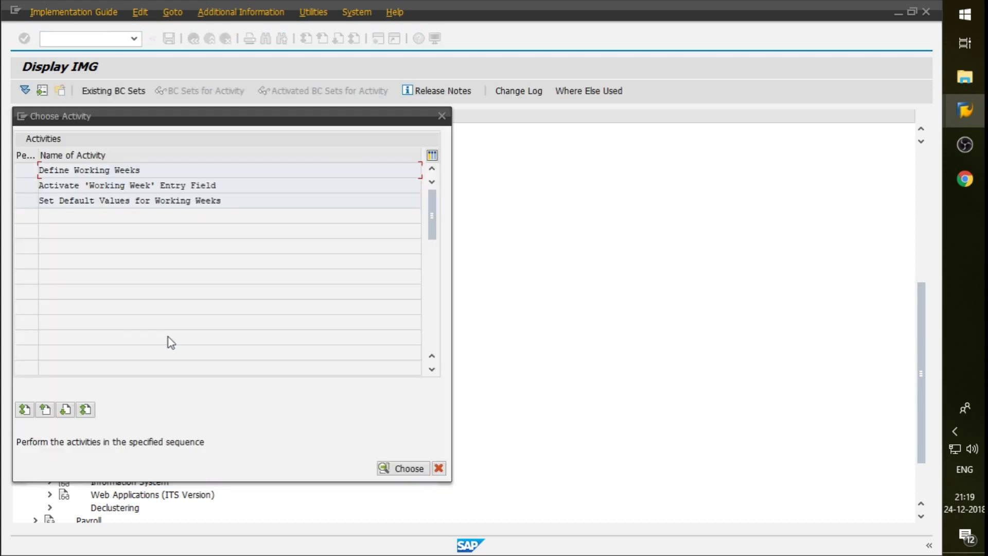
pyautogui.doubleClick(141, 171)
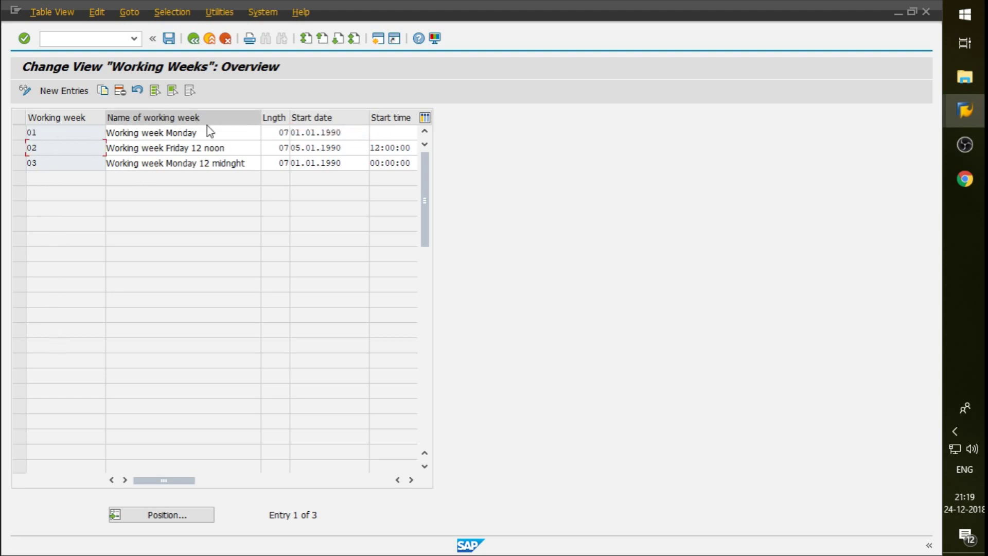
pyautogui.moveTo(219, 133); pyautogui.dragTo(104, 144)
pyautogui.click(105, 134)
pyautogui.click(235, 130)
pyautogui.click(351, 134)
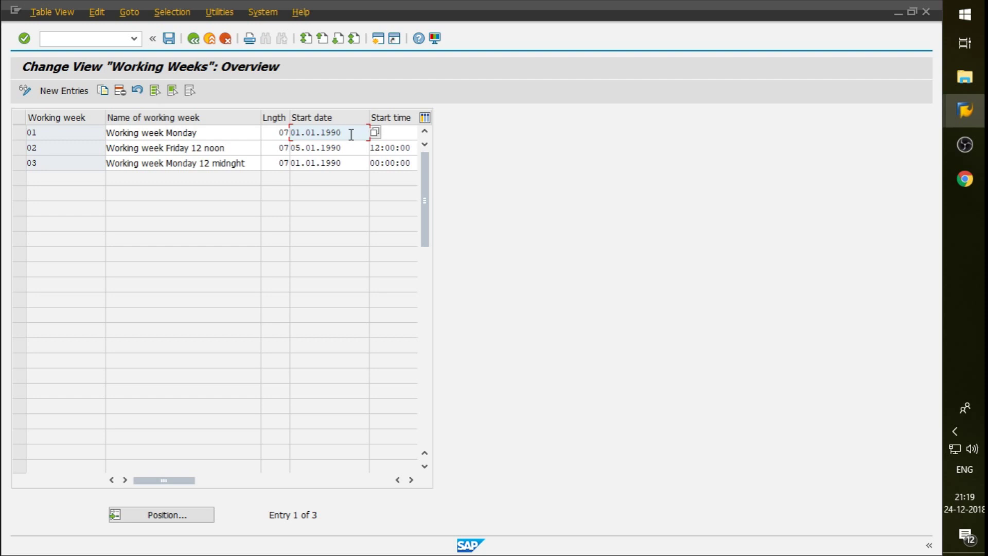
pyautogui.hotkey('shift', 'Left')
pyautogui.hotkey('shift', 'Left')
pyautogui.hotkey('shift', 'Left')
pyautogui.hotkey('shift', 'Left')
pyautogui.hotkey('shift', 'Left')
pyautogui.hotkey('shift', 'Left')
pyautogui.hotkey('shift', 'Left')
pyautogui.hotkey('shift', 'Left')
pyautogui.hotkey('shift', 'Left')
pyautogui.hotkey('shift', 'Left')
pyautogui.press('Left')
pyautogui.moveTo(340, 135); pyautogui.dragTo(290, 133)
pyautogui.click(290, 134)
pyautogui.click(290, 132)
pyautogui.moveTo(355, 132); pyautogui.dragTo(289, 135)
pyautogui.click(290, 135)
pyautogui.moveTo(351, 133); pyautogui.dragTo(281, 140)
pyautogui.click(281, 138)
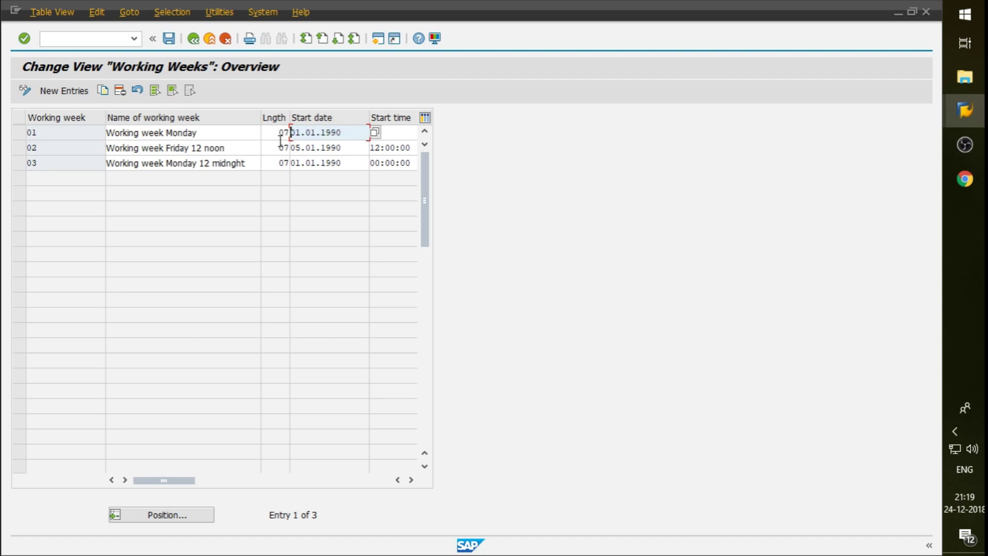
# Step: Compare the rows for working weeks 01, 02 and 03, then leave the table
pyautogui.click(18, 133)
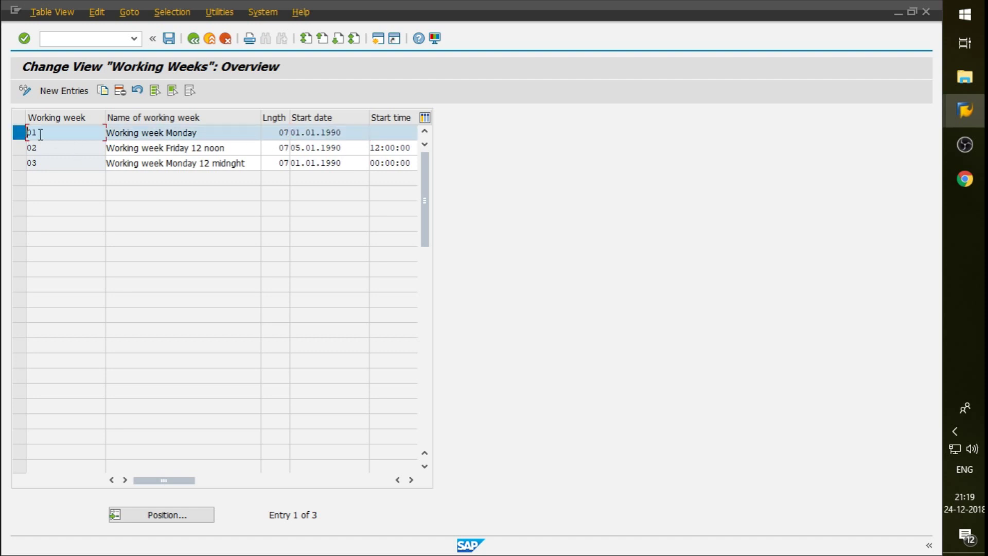
pyautogui.click(331, 135)
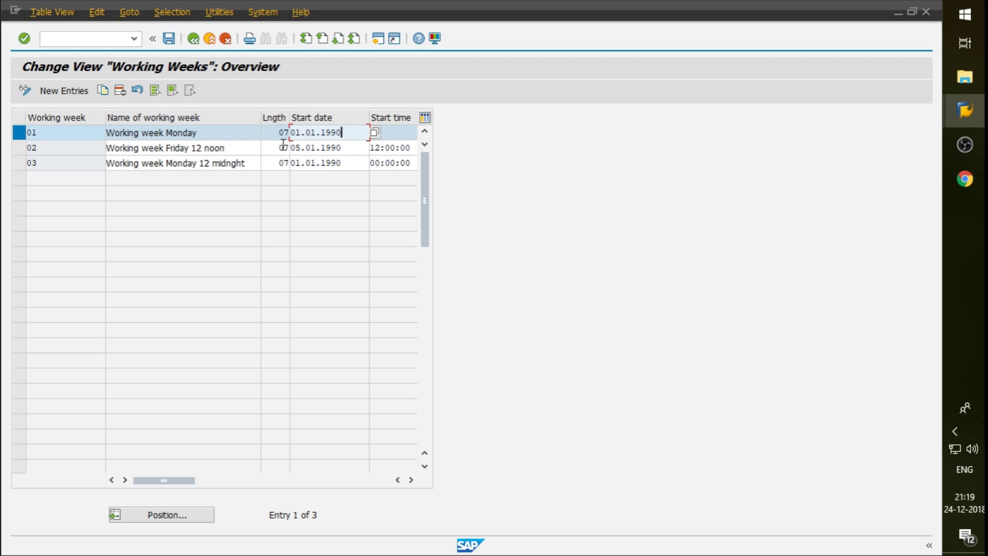
pyautogui.click(372, 132)
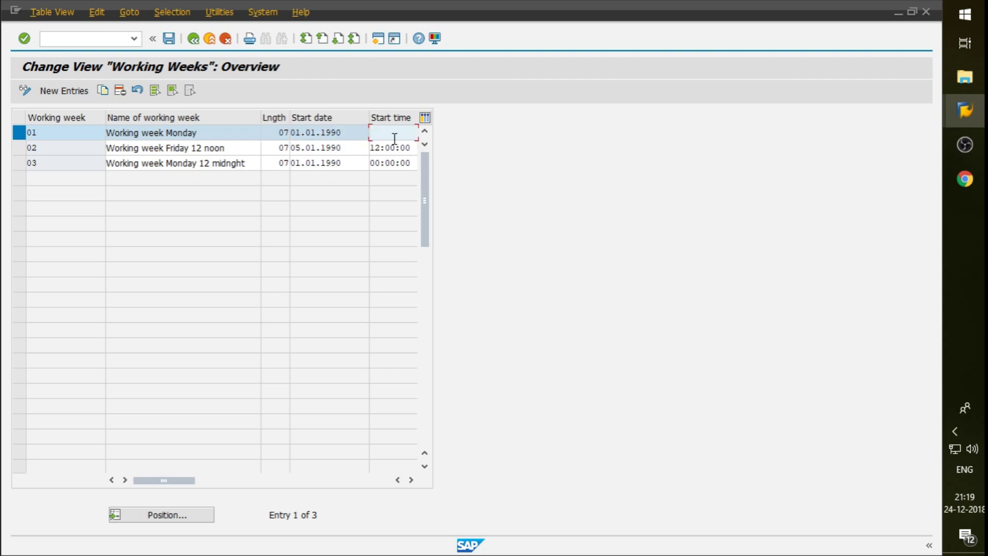
pyautogui.click(19, 149)
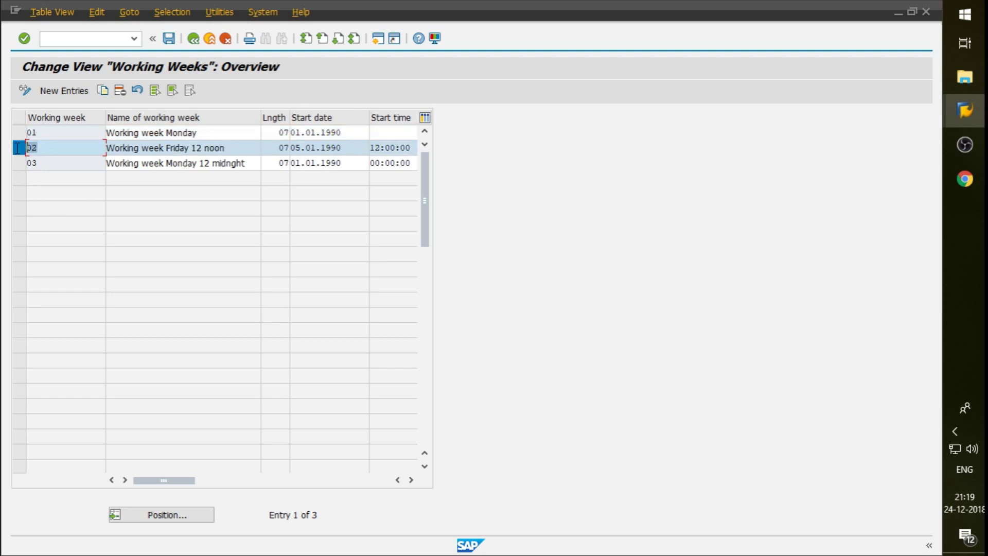
pyautogui.click(307, 149)
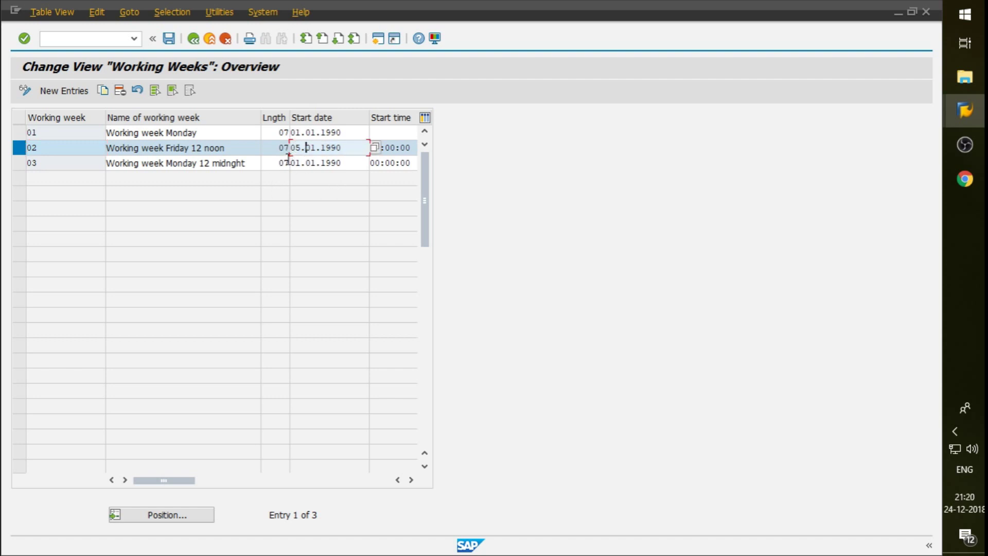
pyautogui.click(19, 133)
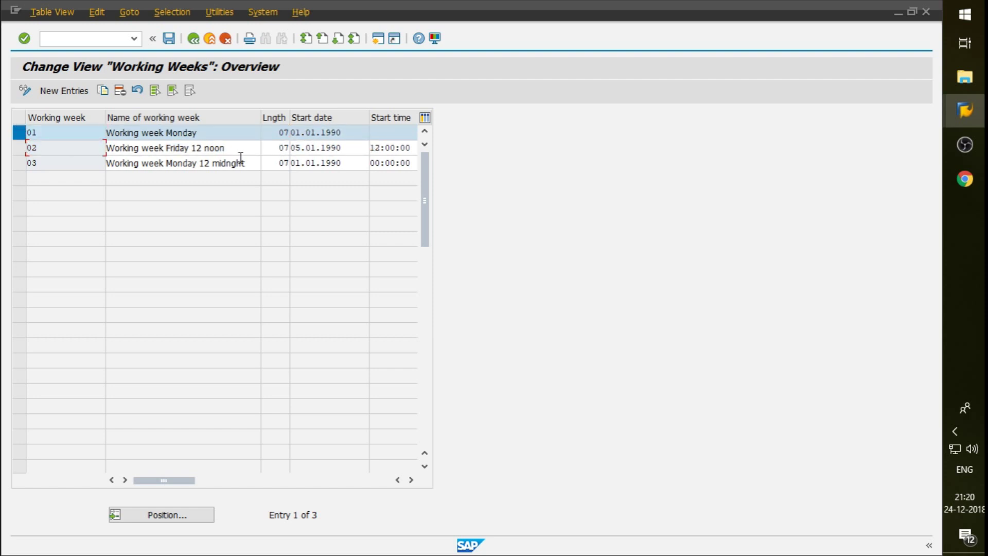
pyautogui.click(24, 147)
pyautogui.click(24, 162)
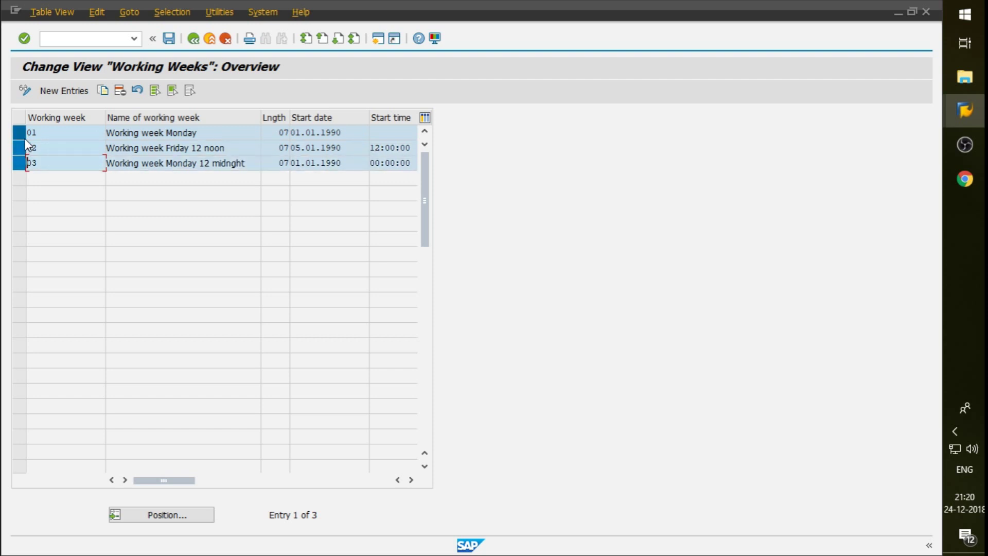
pyautogui.click(23, 147)
pyautogui.click(20, 133)
pyautogui.click(19, 163)
pyautogui.click(19, 148)
pyautogui.click(18, 135)
pyautogui.click(19, 148)
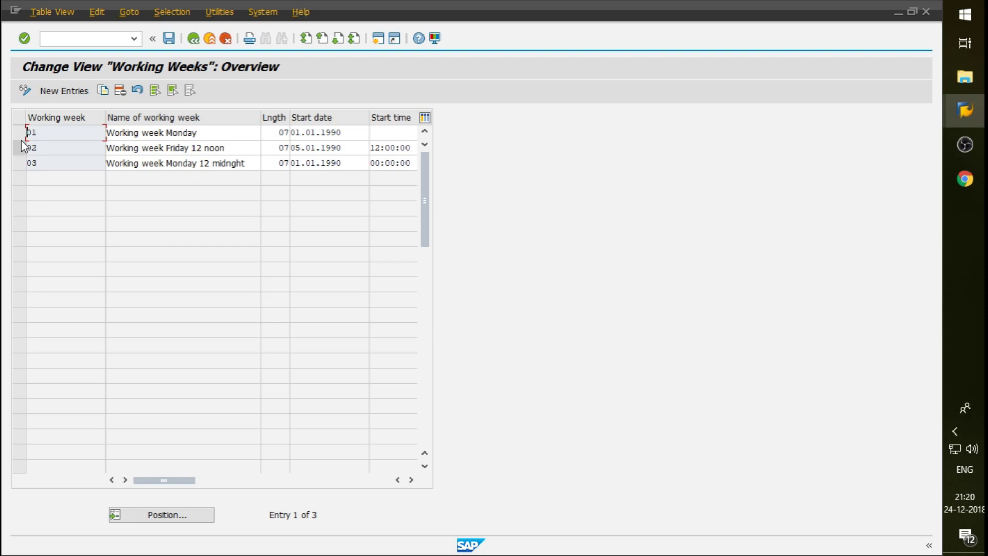
pyautogui.click(21, 133)
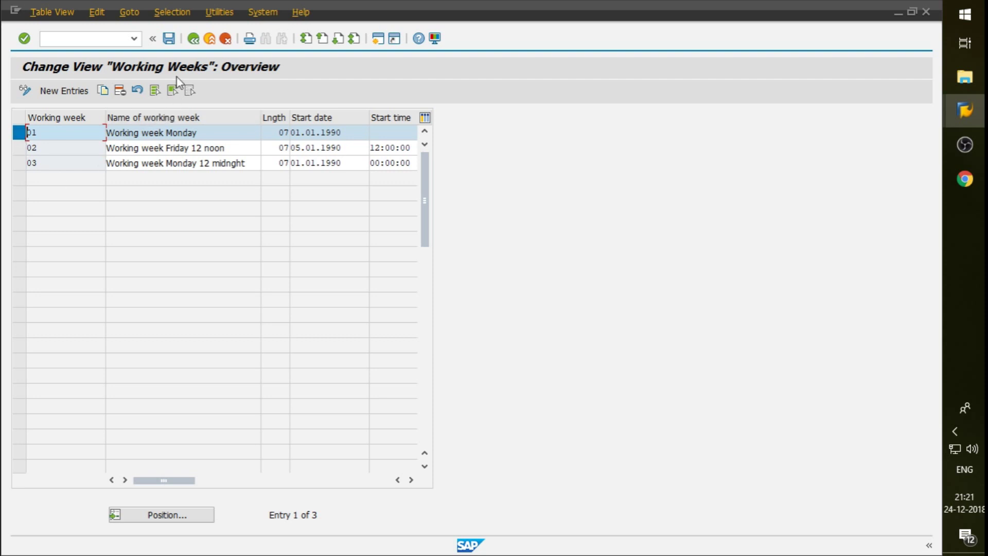
pyautogui.click(193, 40)
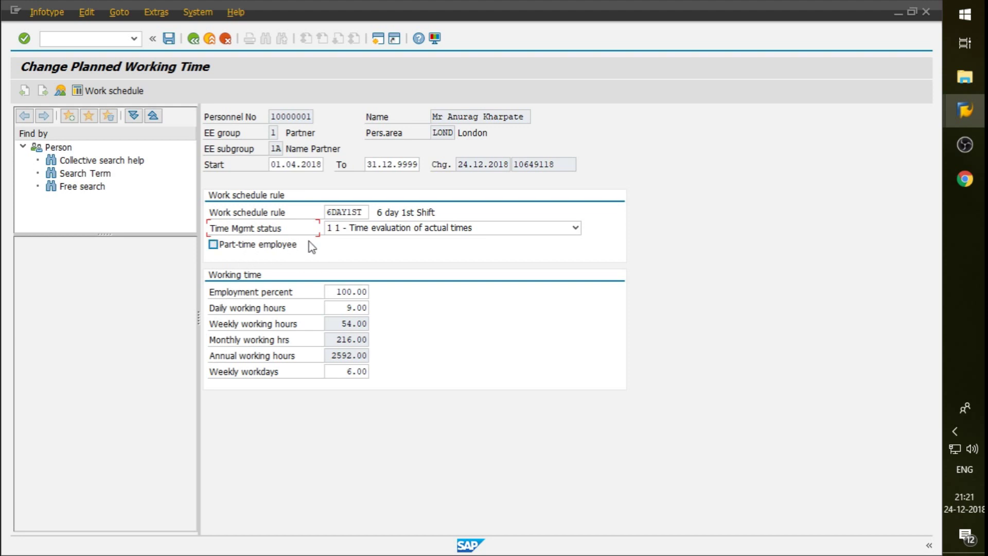
# Step: Check the Work schedule rule field's technical info, noting program MP000700, then close help
pyautogui.click(354, 213)
pyautogui.press('F1')
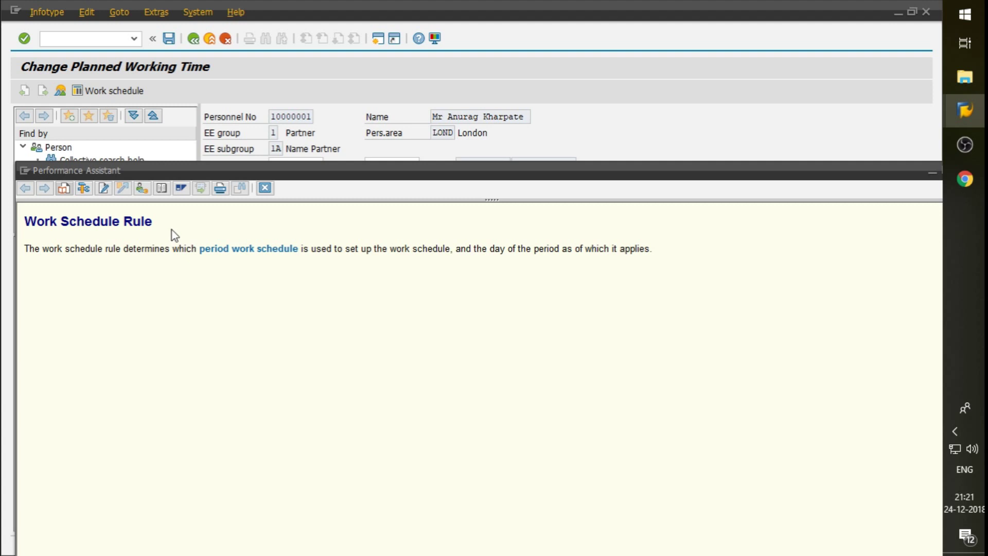
pyautogui.click(84, 188)
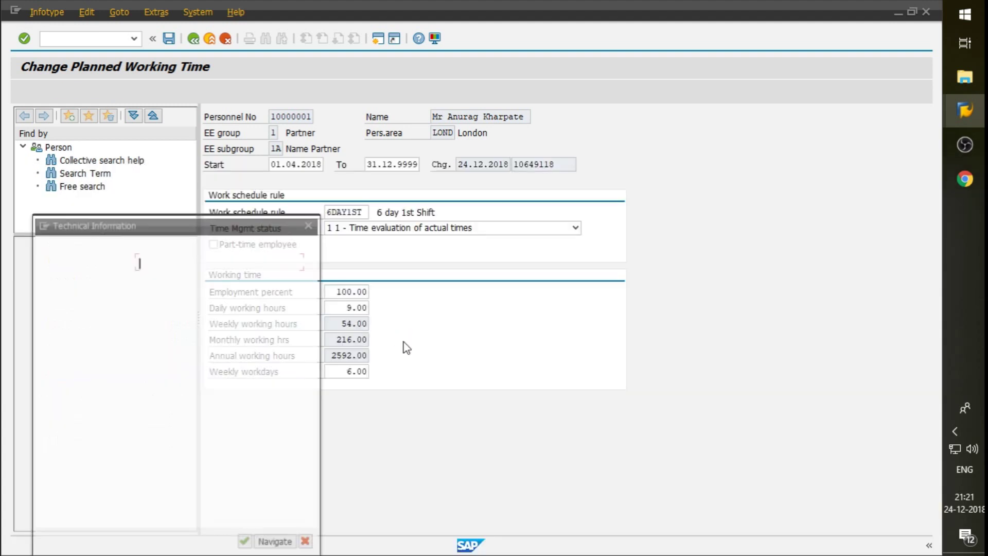
pyautogui.moveTo(205, 261); pyautogui.dragTo(133, 257)
pyautogui.click(132, 260)
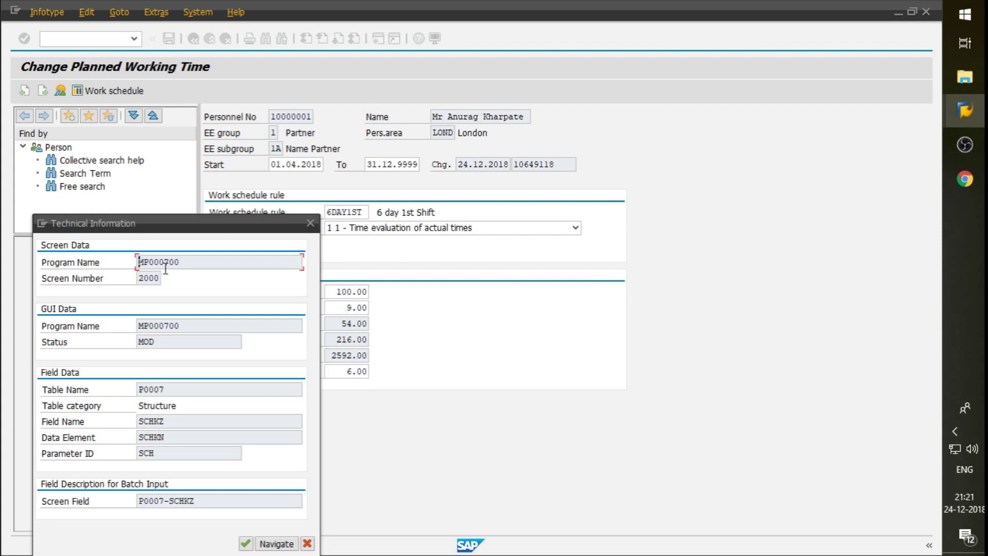
pyautogui.click(310, 225)
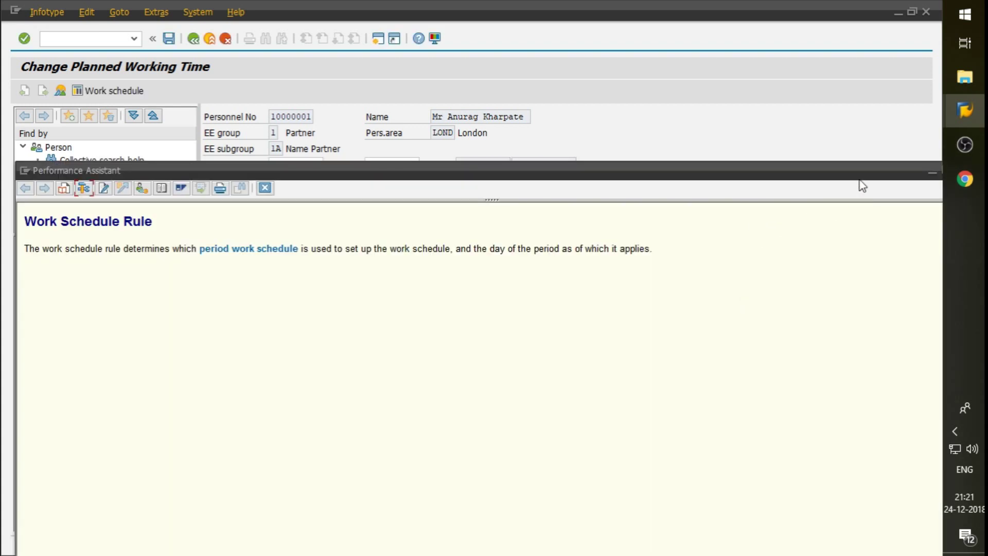
pyautogui.moveTo(860, 180); pyautogui.dragTo(548, 208)
pyautogui.click(605, 196)
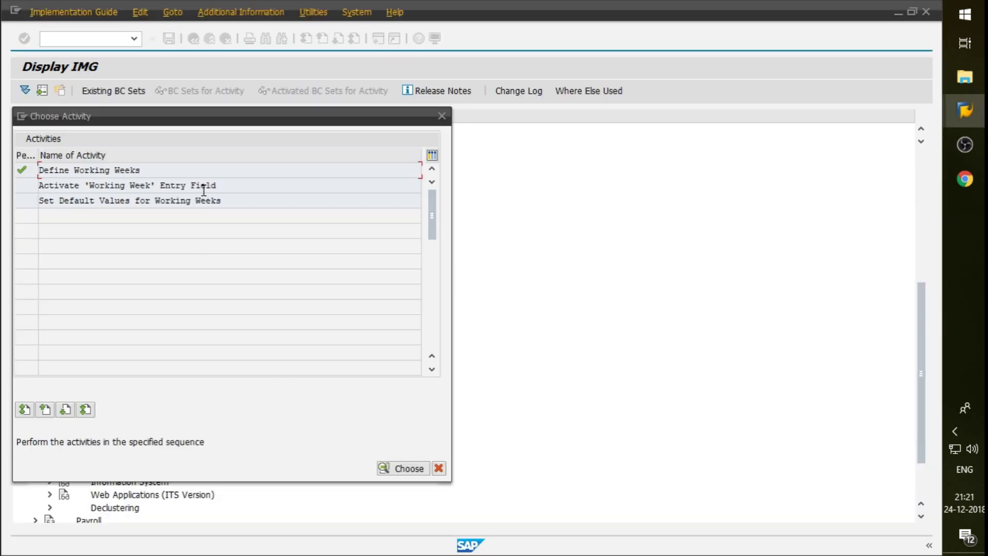
# Step: In Activate 'Working Week' Entry Field, save P0007-WWEEK for MP000700 screen 2000
pyautogui.doubleClick(192, 186)
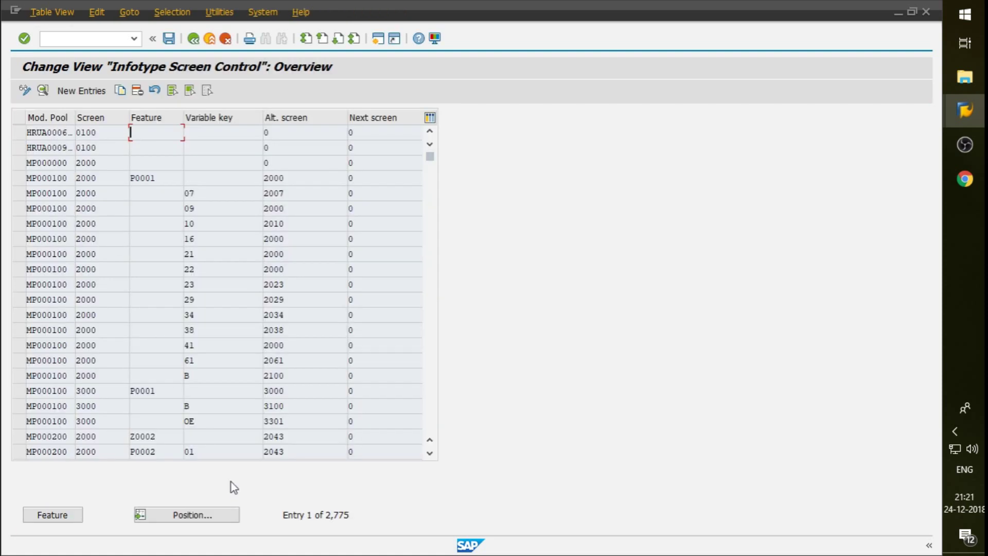
pyautogui.click(215, 514)
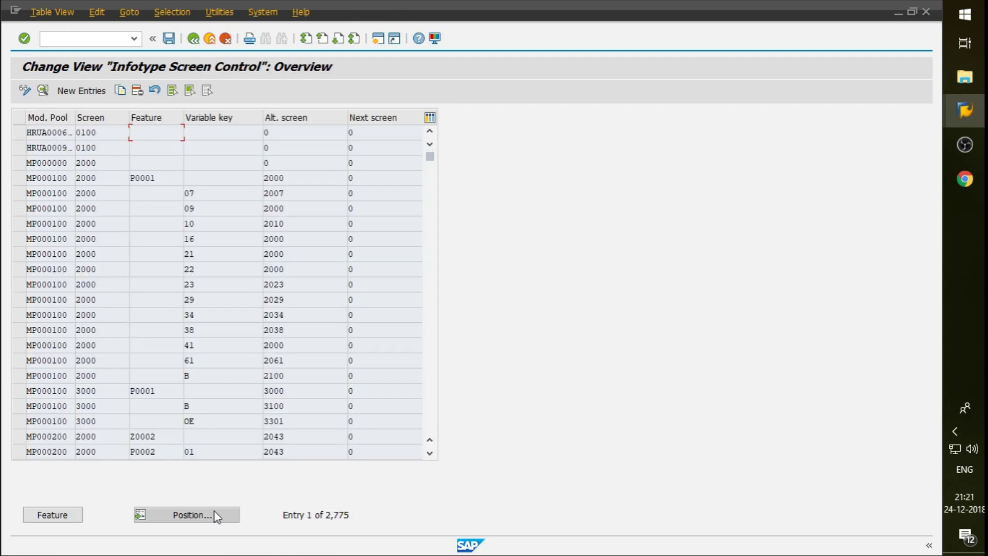
pyautogui.write('MP000700')
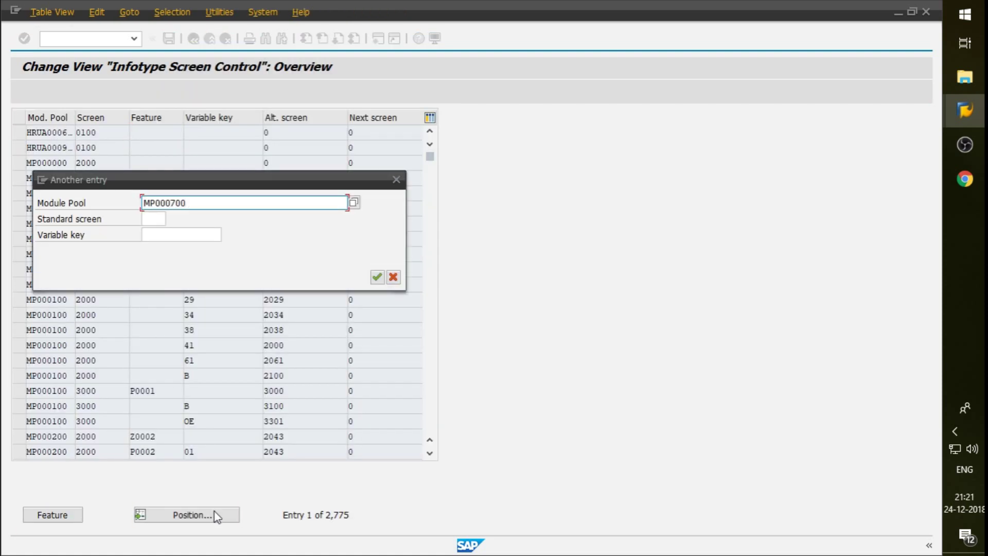
pyautogui.press('Return')
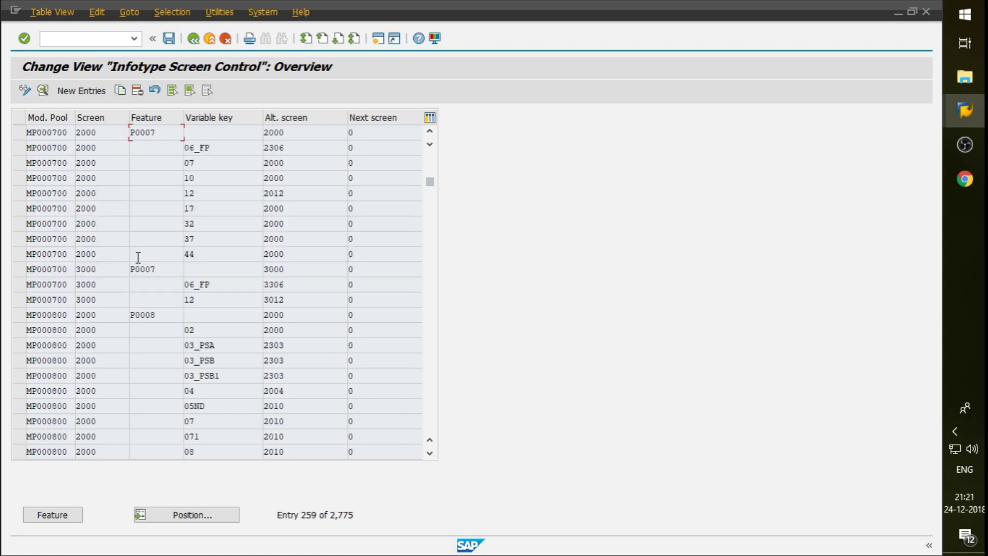
pyautogui.doubleClick(106, 134)
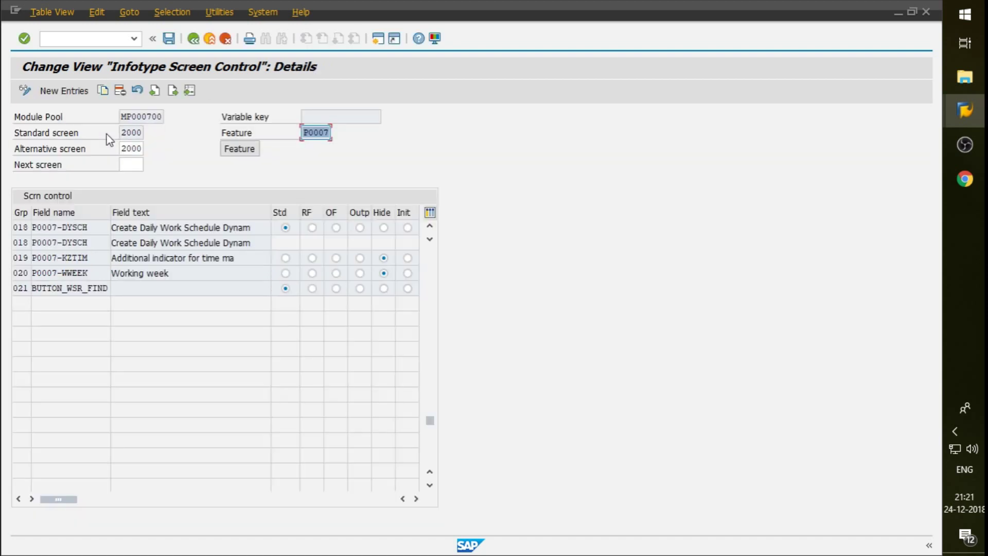
pyautogui.moveTo(57, 273); pyautogui.dragTo(106, 272)
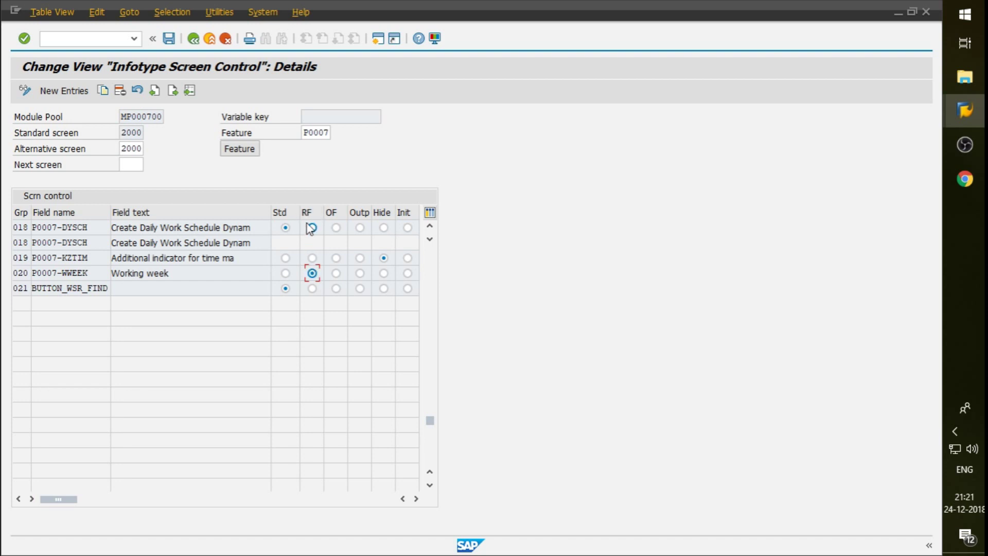
pyautogui.click(169, 39)
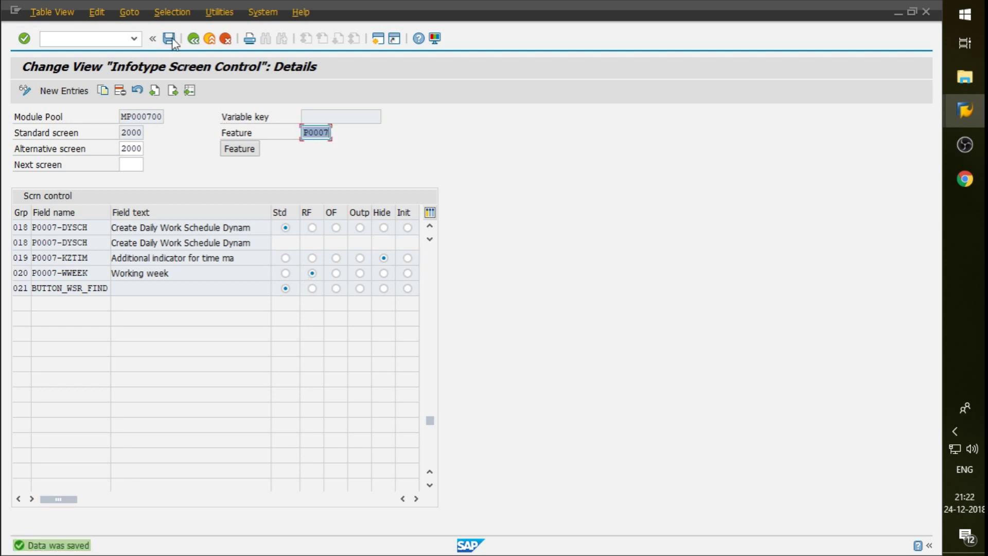
pyautogui.click(194, 38)
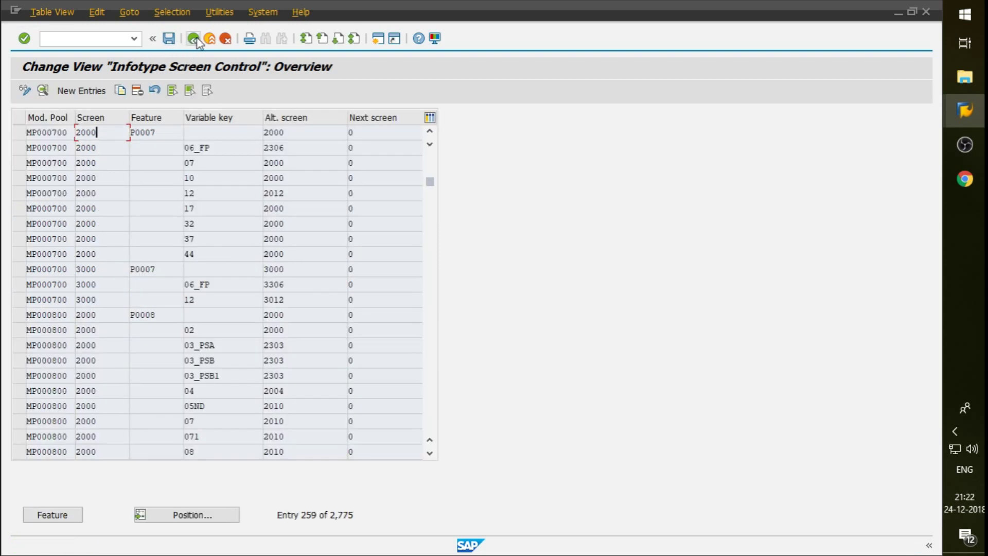
pyautogui.click(193, 39)
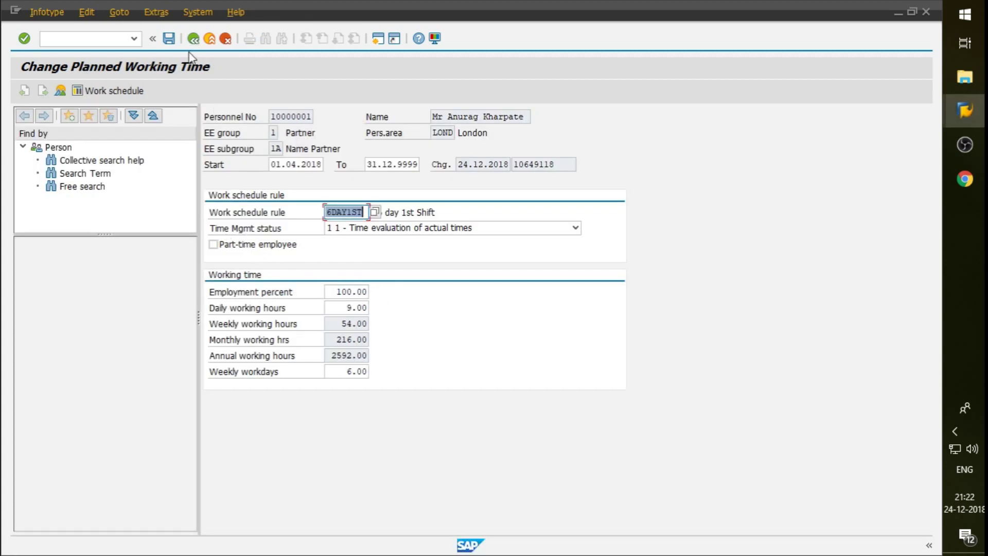
# Step: Return to Easy Access and open the employee's infotype 7 Planned Working Time record via PA30
pyautogui.click(194, 39)
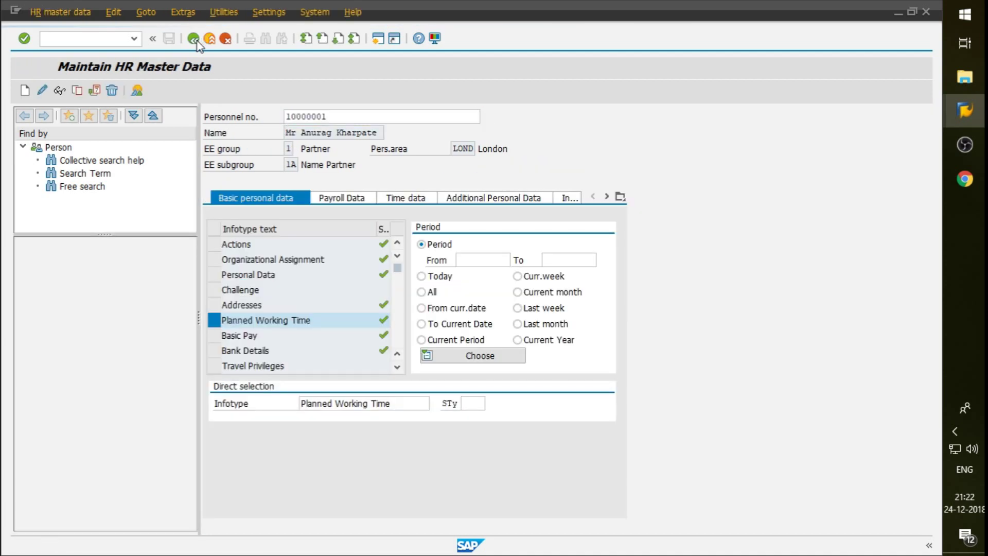
pyautogui.click(194, 39)
pyautogui.write('pa30')
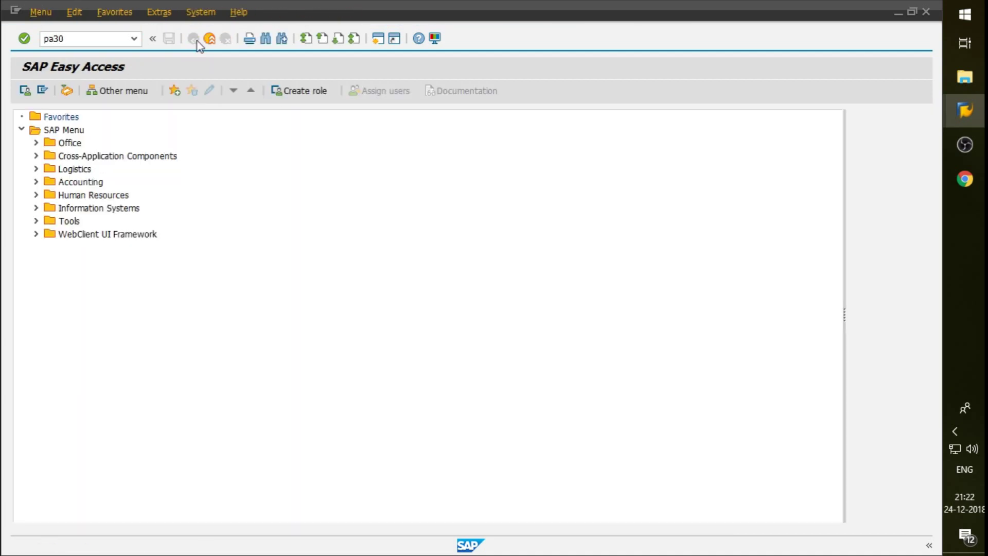
pyautogui.press('Return')
pyautogui.click(343, 407)
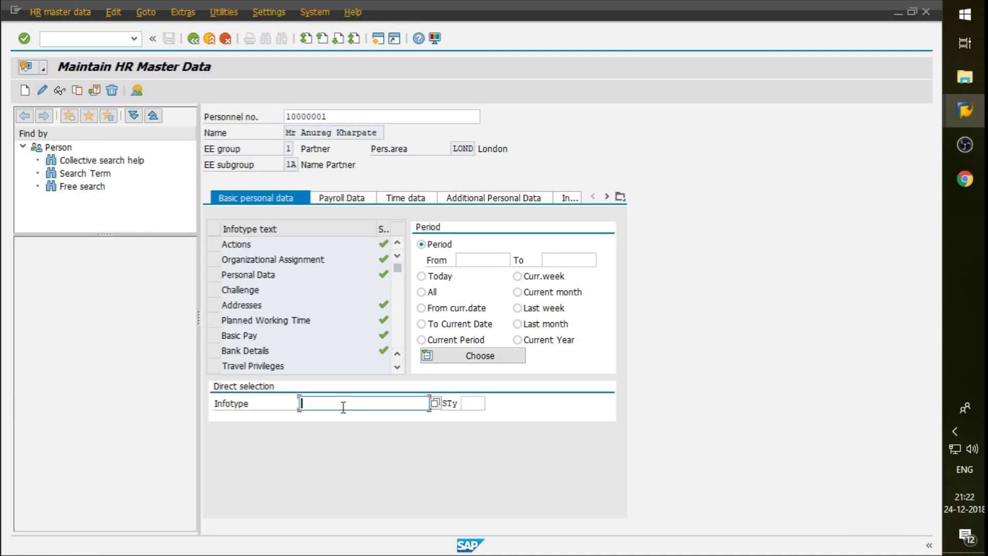
pyautogui.write('7')
pyautogui.press('F7')
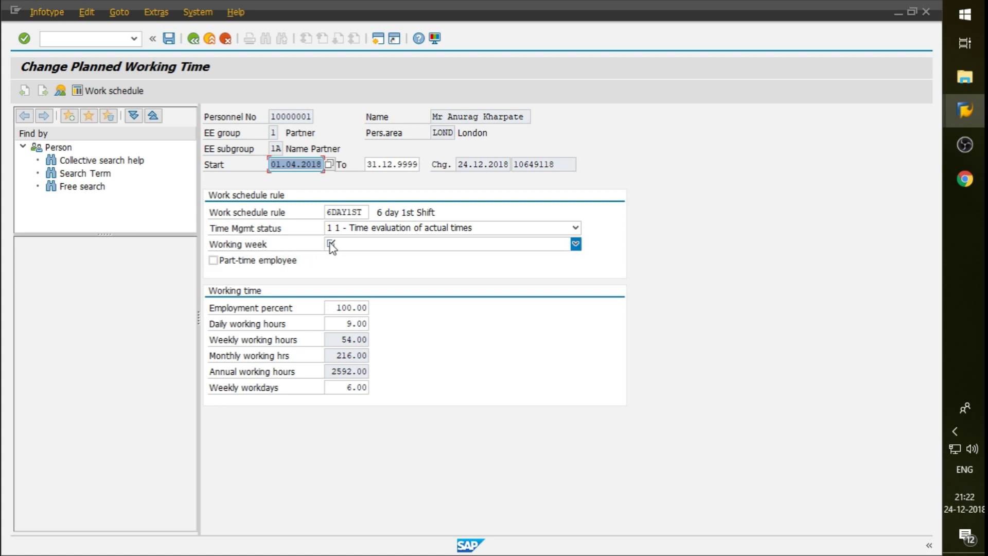
# Step: Check the Working week list without choosing a week, and leave the part-time option unchecked
pyautogui.click(394, 247)
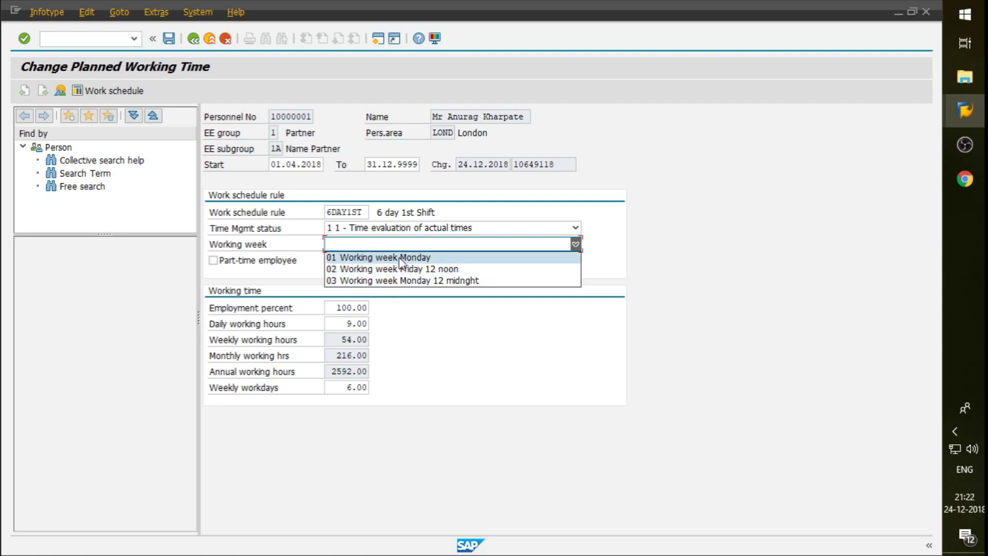
pyautogui.click(617, 274)
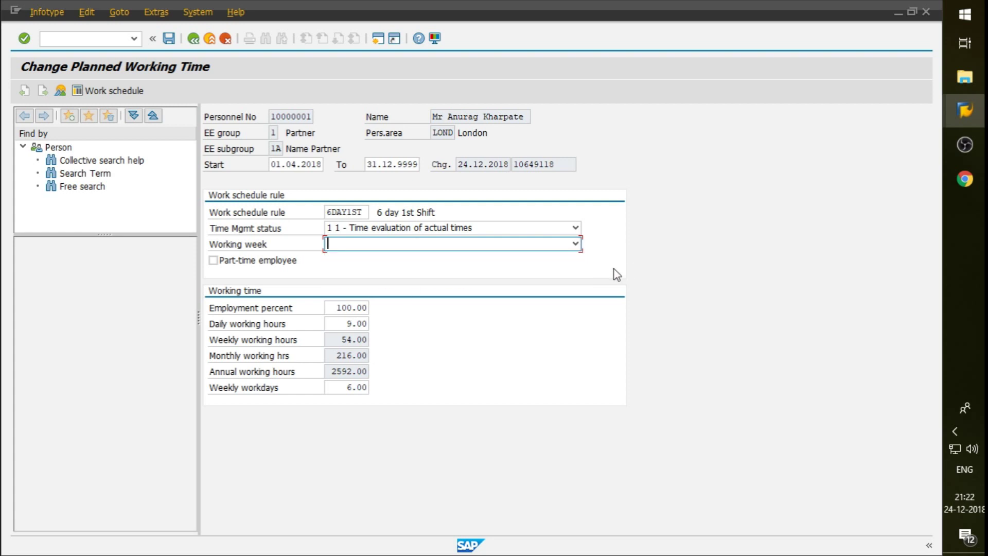
pyautogui.click(264, 264)
pyautogui.click(242, 265)
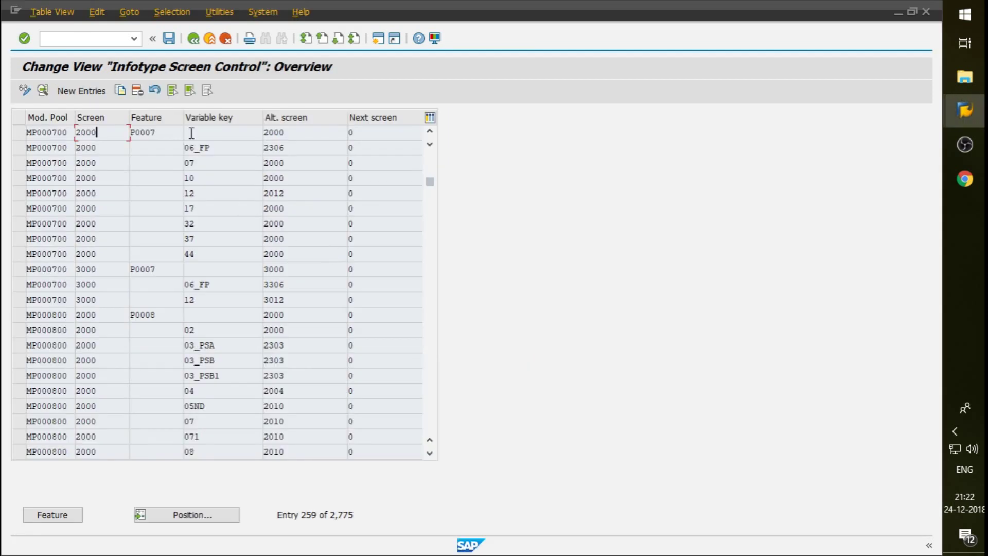
# Step: Open the WWEEK decision tree and cancel the attempt to add a node under subgroup MA
pyautogui.click(193, 39)
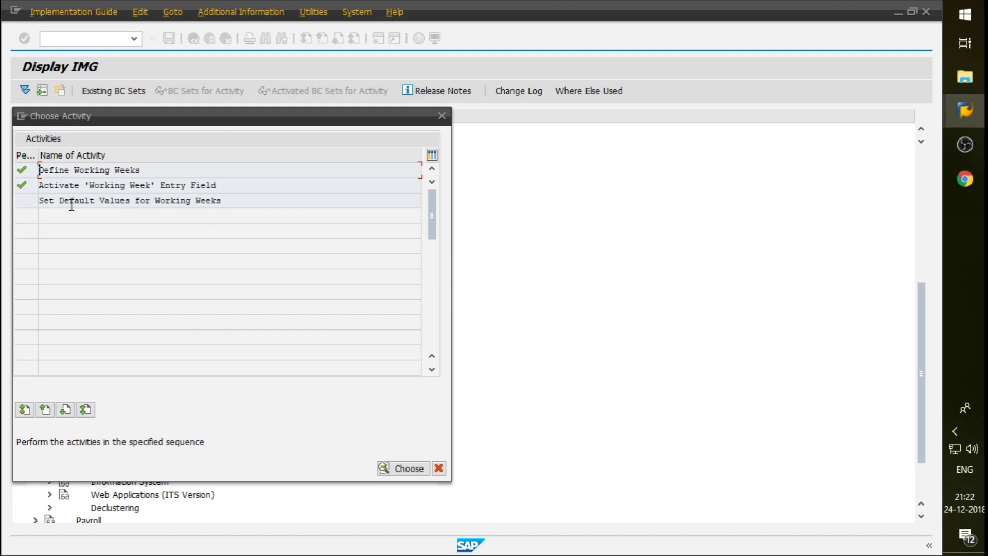
pyautogui.press('Escape')
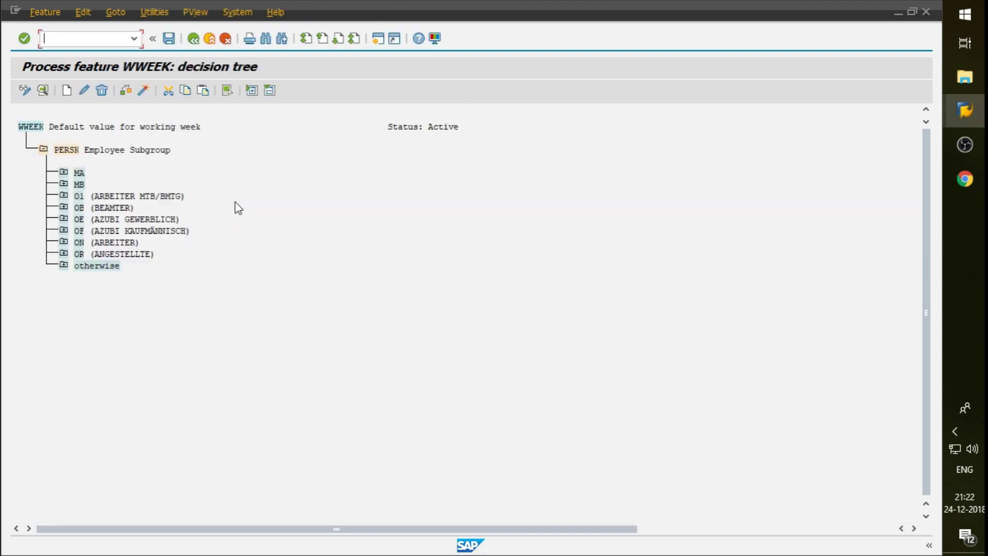
pyautogui.click(72, 150)
pyautogui.click(79, 173)
pyautogui.click(67, 89)
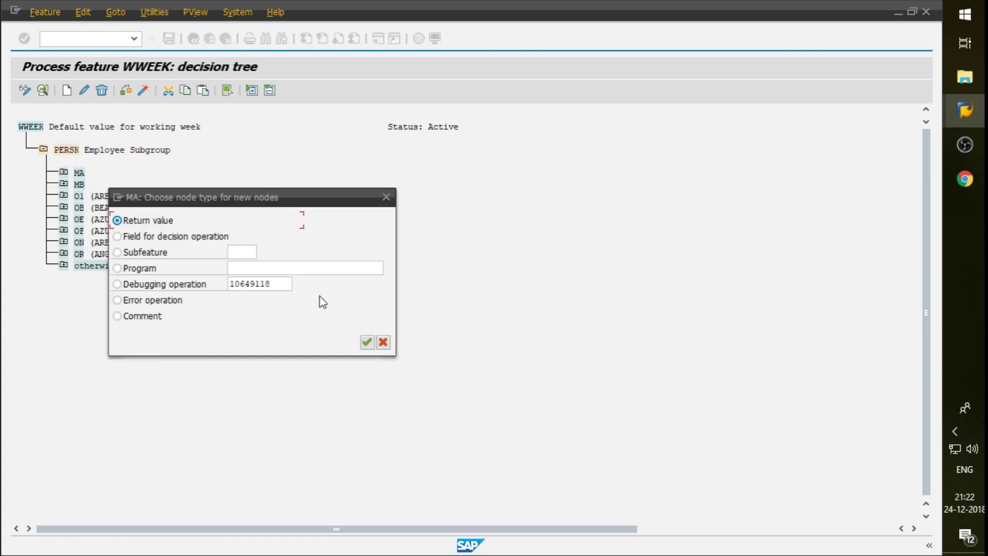
pyautogui.click(367, 343)
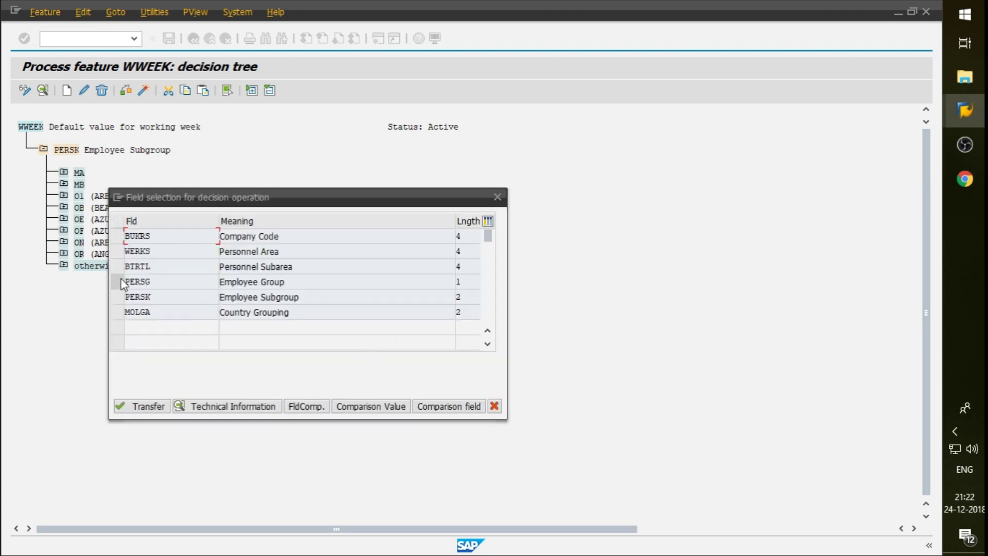
pyautogui.click(118, 297)
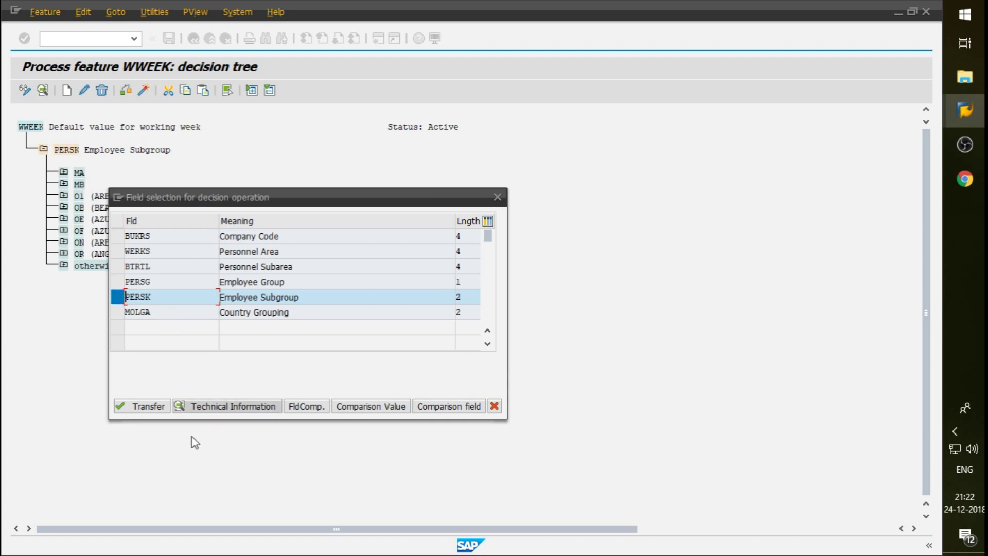
pyautogui.click(498, 197)
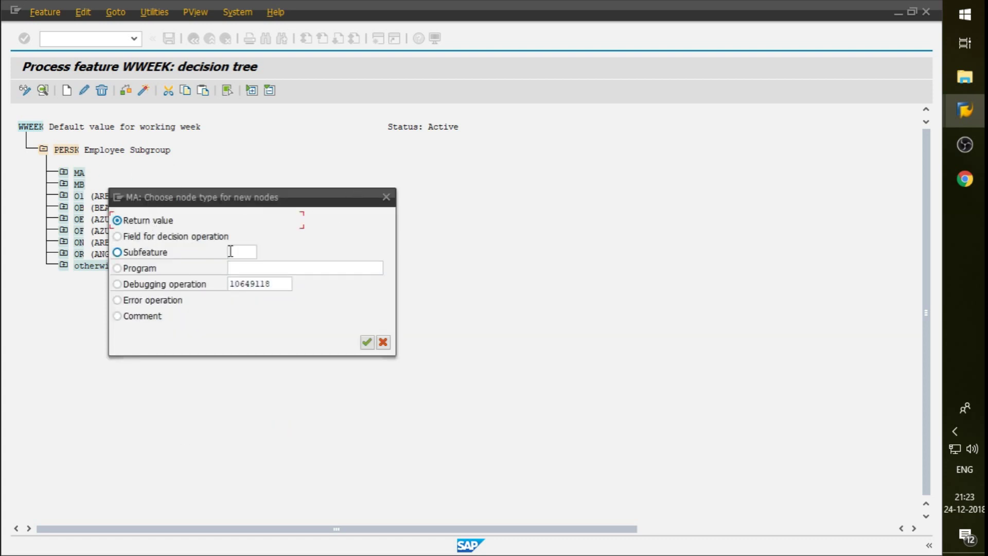
pyautogui.click(386, 196)
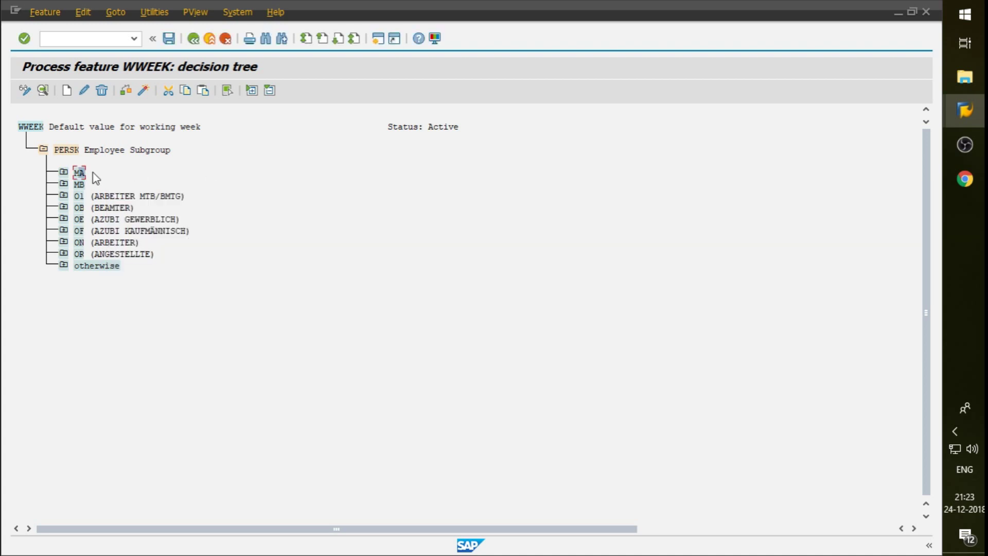
# Step: Add subgroup value 1A under PERSK with return value 01, then generate and save WWEEK
pyautogui.click(66, 91)
pyautogui.click(136, 284)
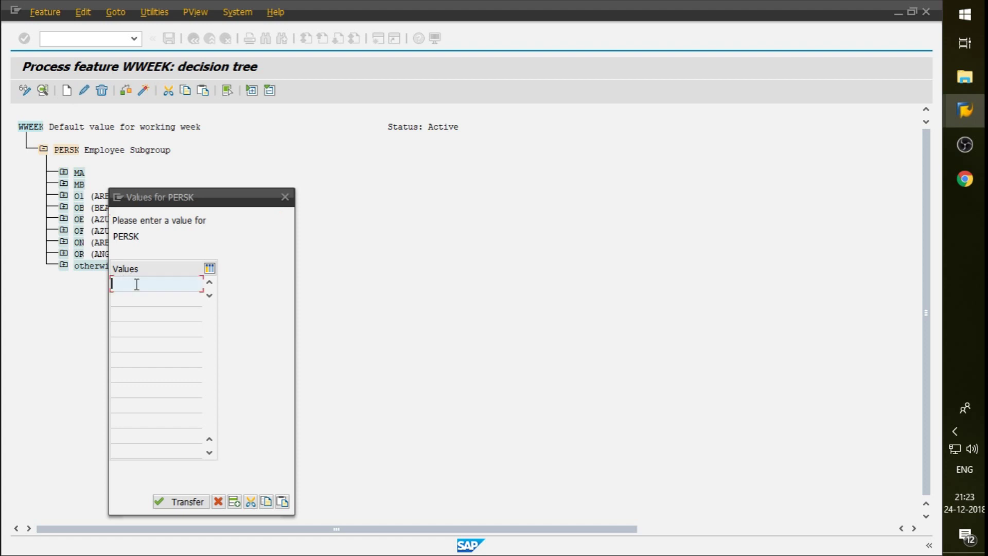
pyautogui.write('1A')
pyautogui.press('Return')
pyautogui.click(80, 172)
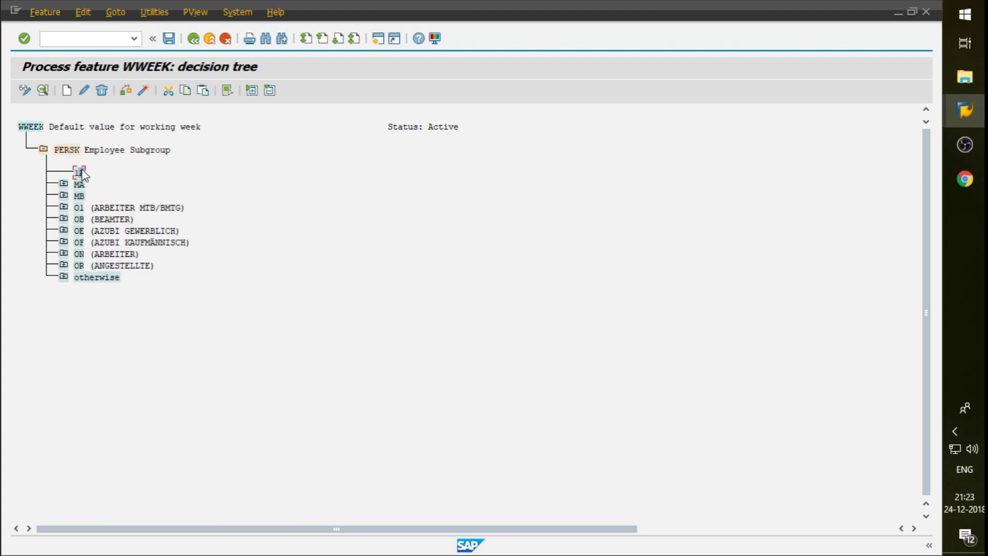
pyautogui.click(67, 91)
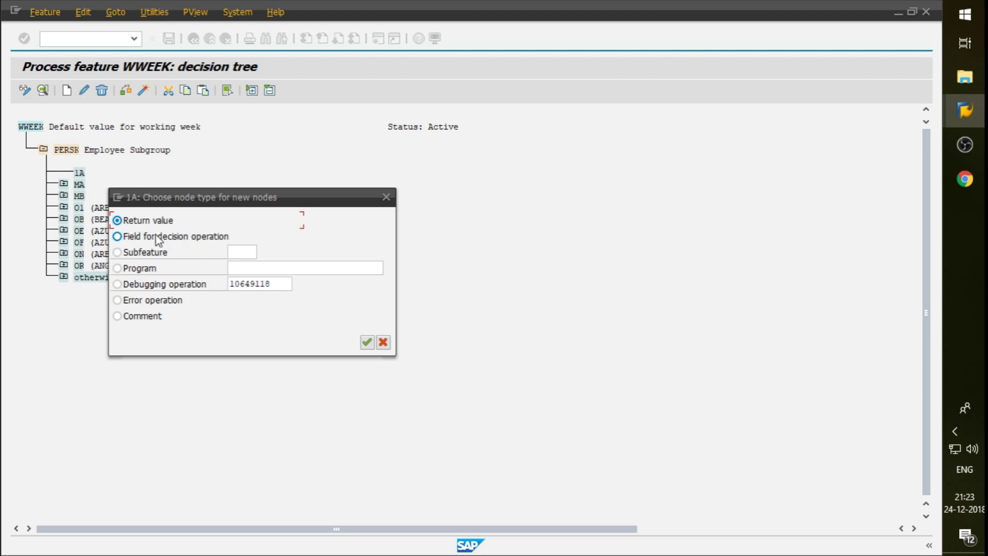
pyautogui.click(367, 342)
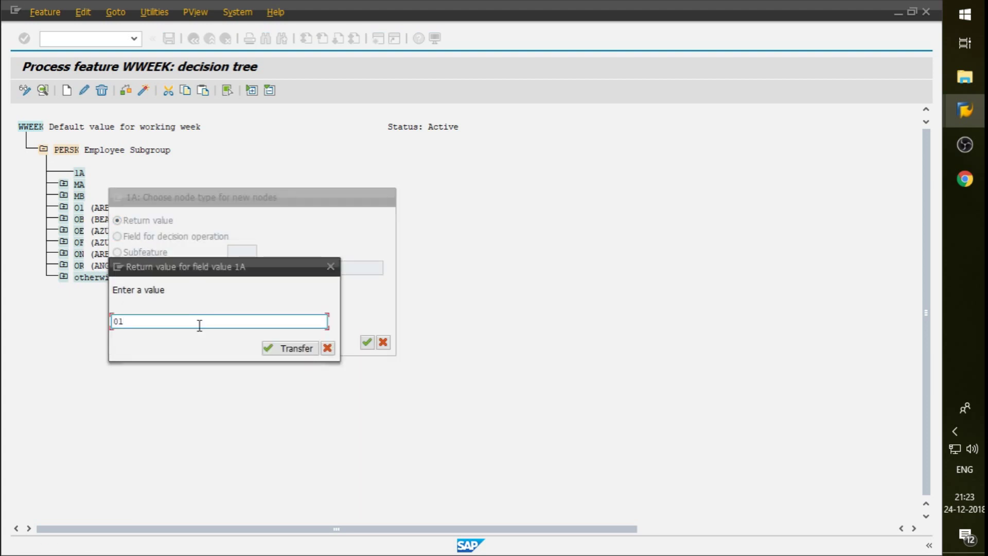
pyautogui.press('Return')
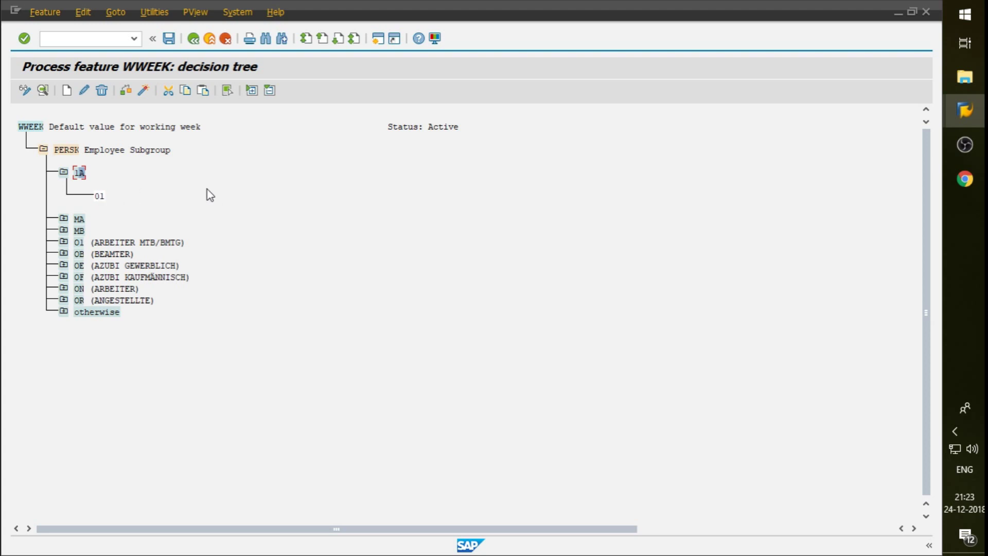
pyautogui.click(143, 93)
pyautogui.click(169, 38)
# Step: Leave the feature editor and open infotype 7 for change via /npa30
pyautogui.click(193, 39)
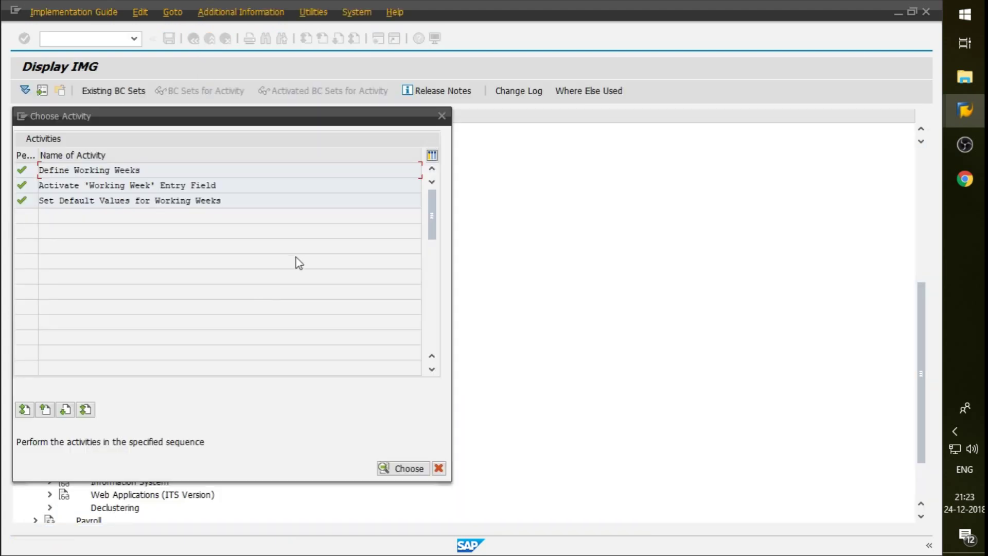
pyautogui.press('Return')
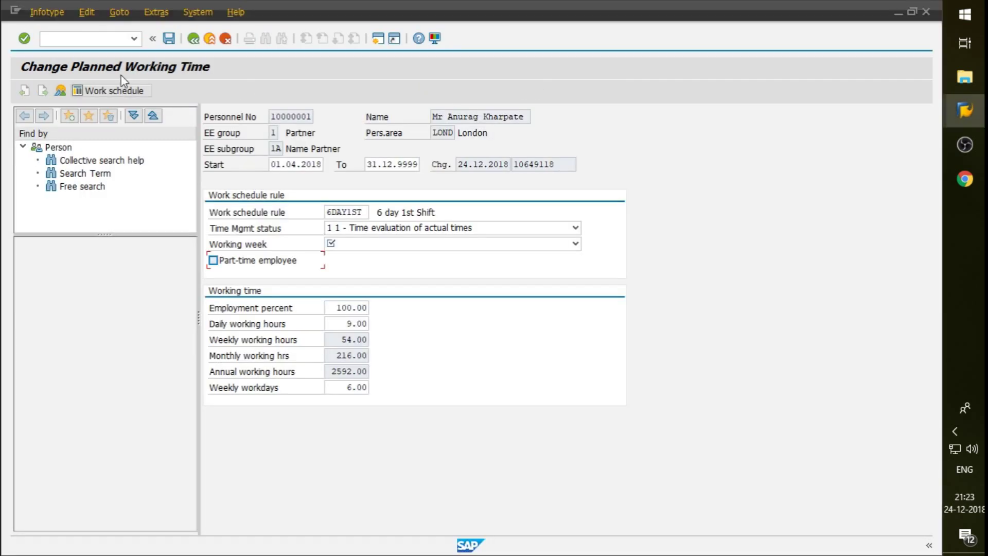
pyautogui.click(106, 38)
pyautogui.write('/npa30')
pyautogui.press('Return')
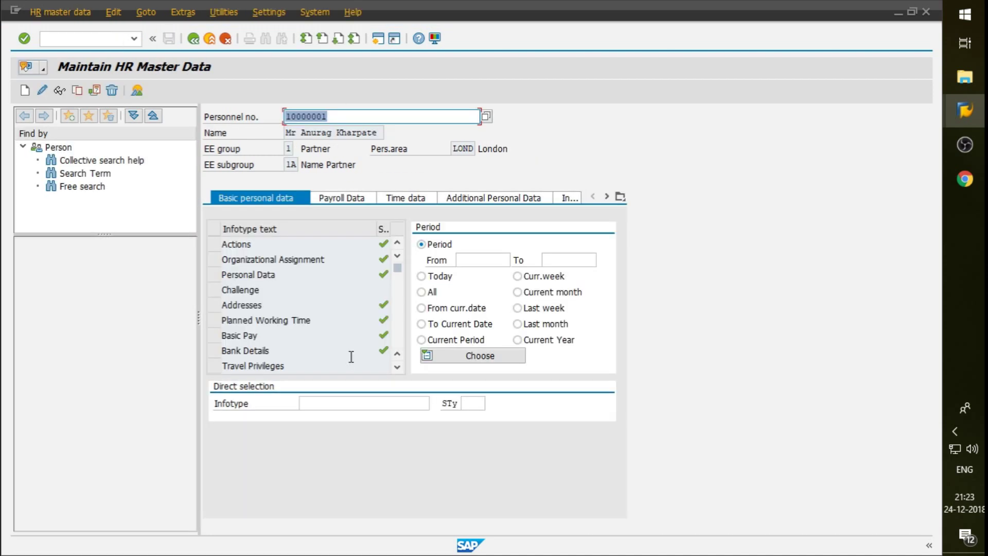
pyautogui.click(362, 405)
pyautogui.write('7')
pyautogui.press('F6')
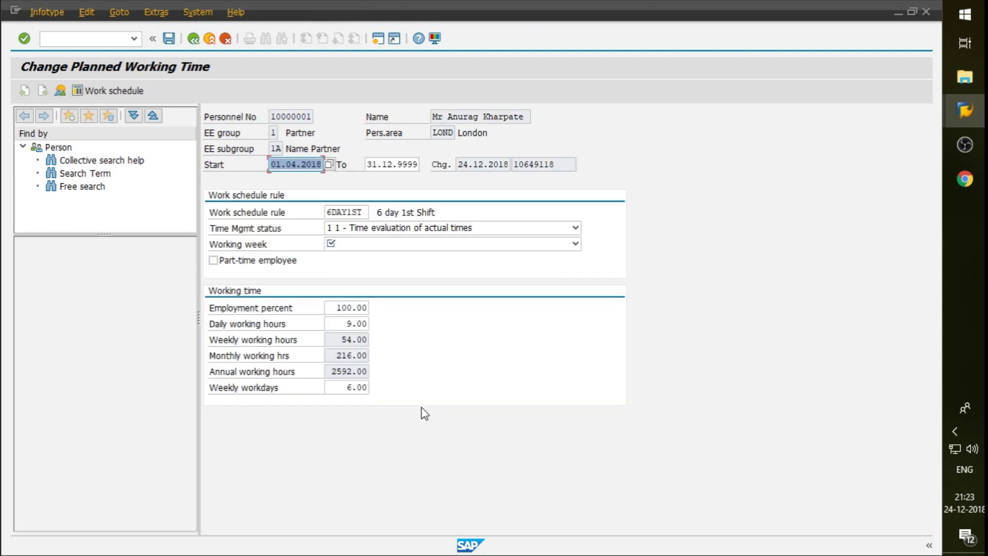
# Step: Enter working week 01, limit the old record to today, and save a new Planned Working Time record
pyautogui.click(420, 245)
pyautogui.click(678, 300)
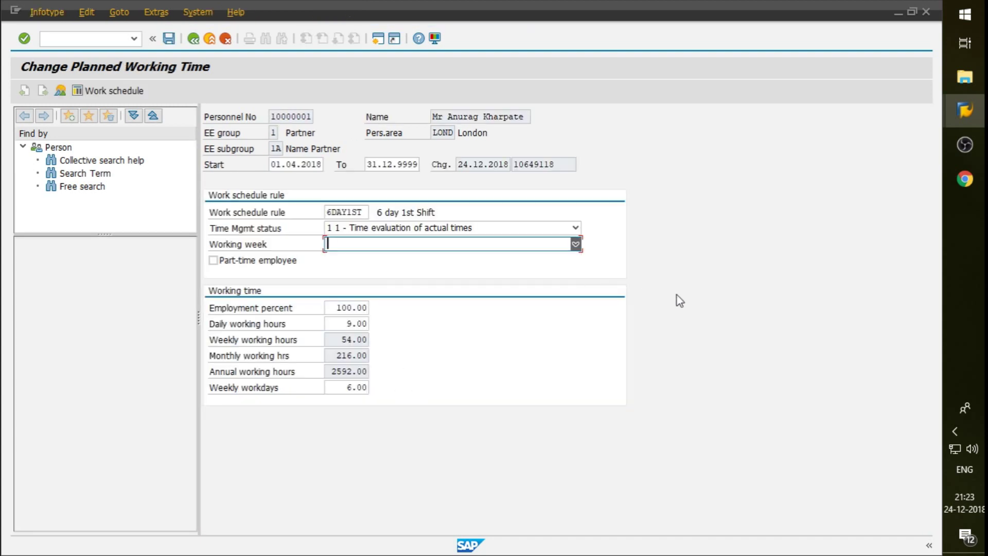
pyautogui.write('01')
pyautogui.hotkey('ctrl', 's')
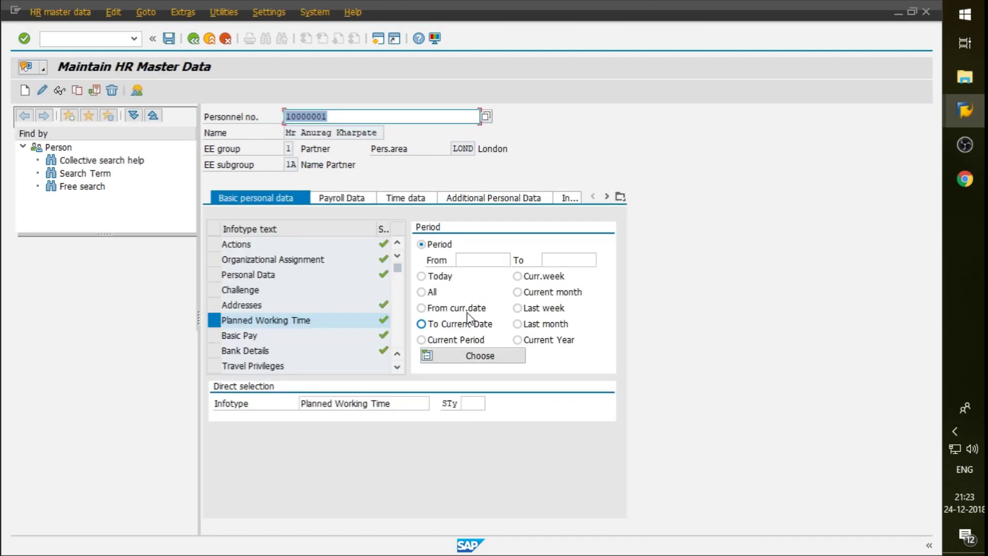
pyautogui.click(441, 277)
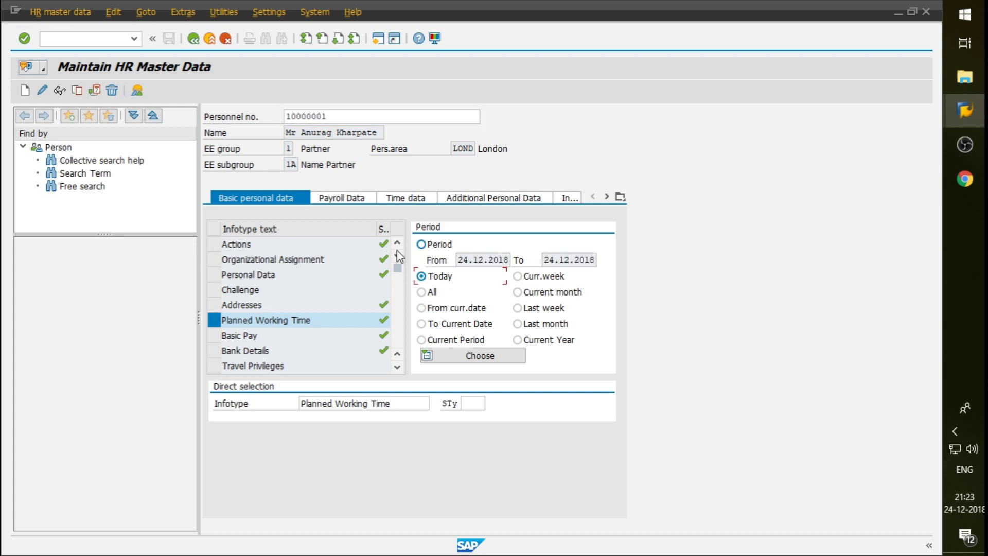
pyautogui.click(28, 97)
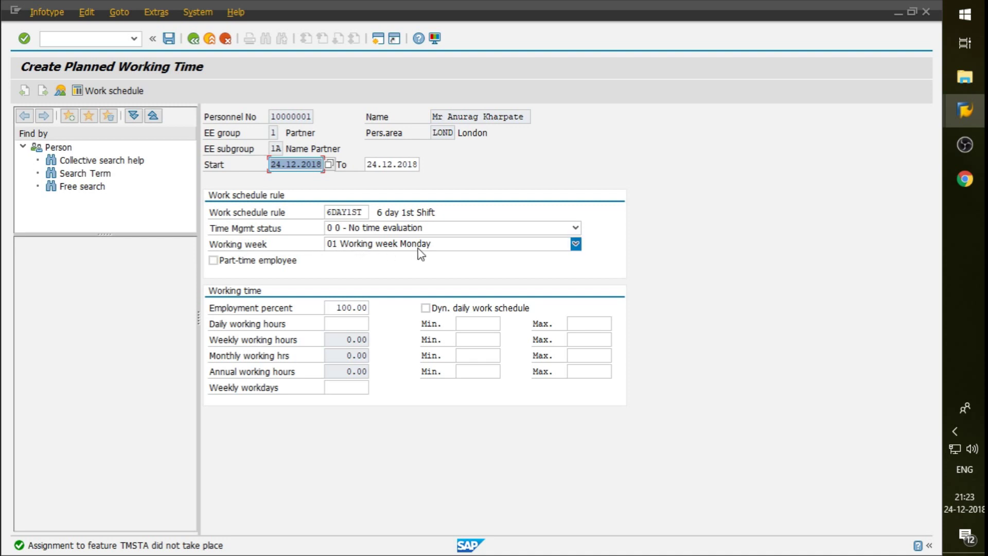
pyautogui.hotkey('ctrl', 's')
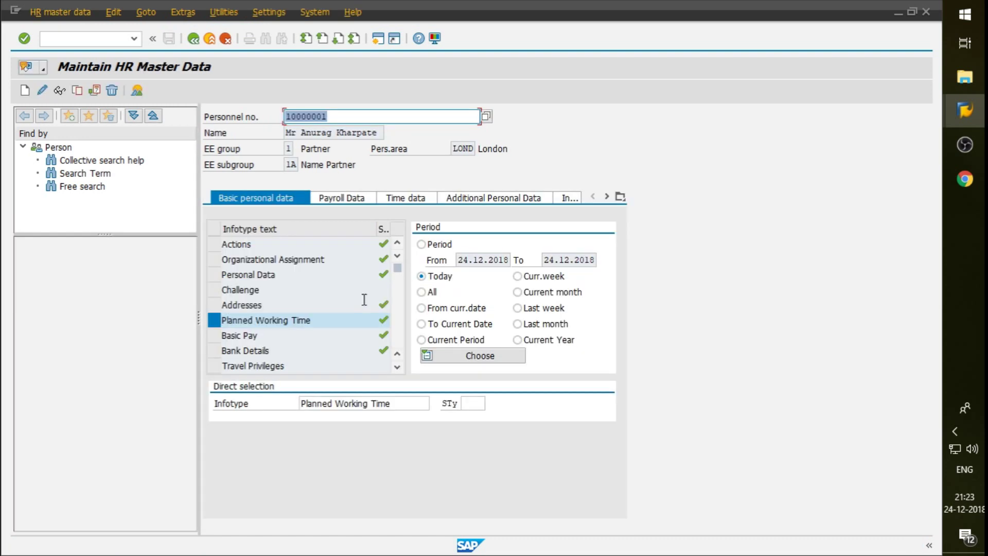
# Step: Change the record to working week 01 Working week Monday, check it, and save
pyautogui.click(417, 409)
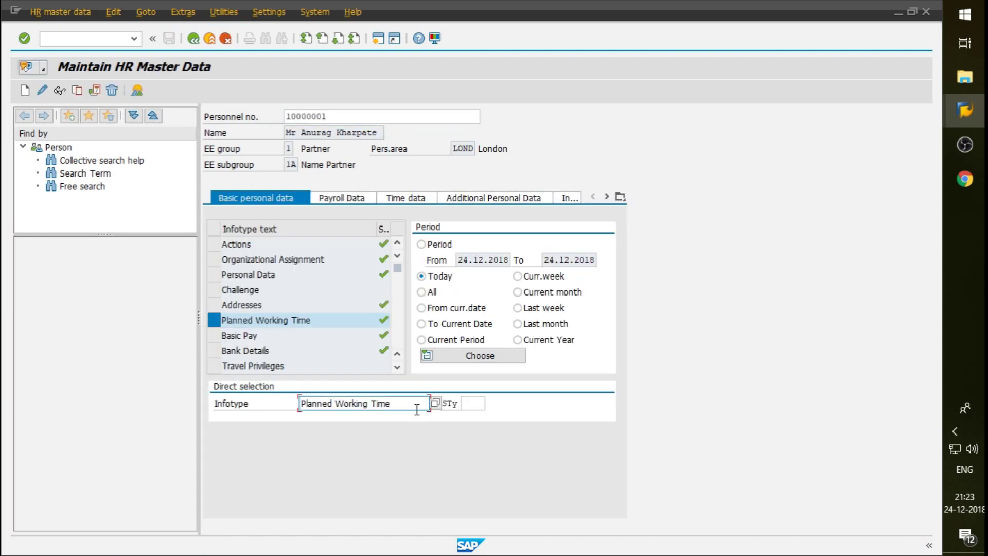
pyautogui.press('F6')
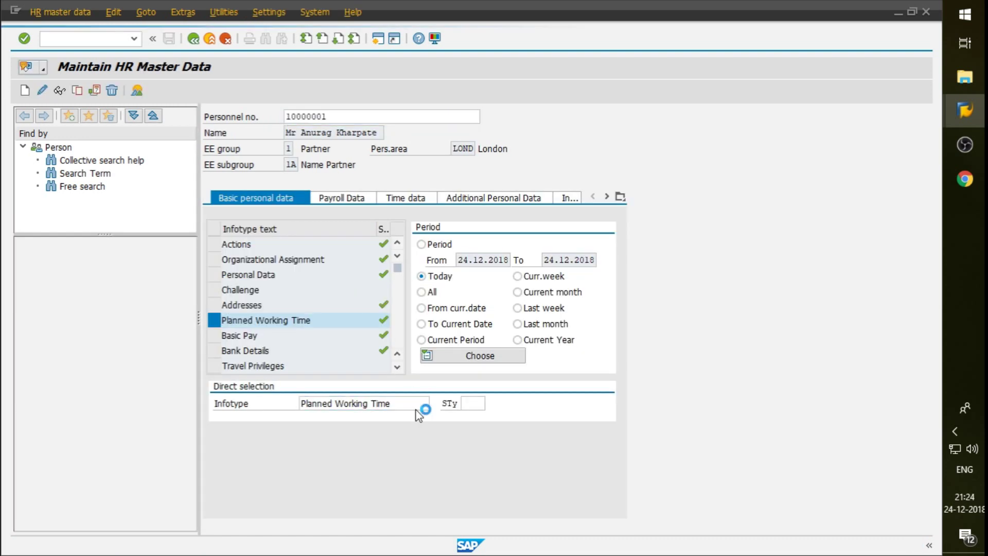
pyautogui.click(357, 245)
pyautogui.click(369, 256)
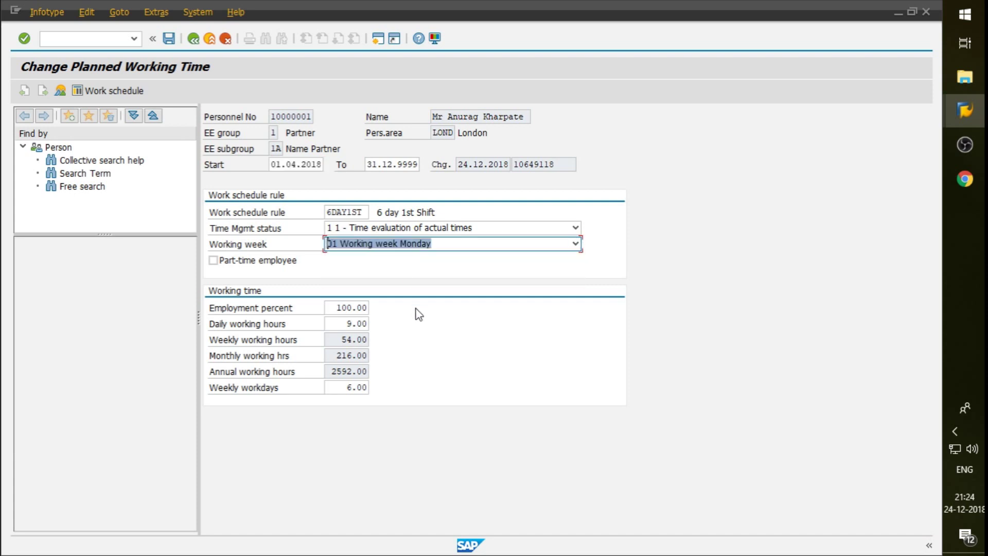
pyautogui.press('Return')
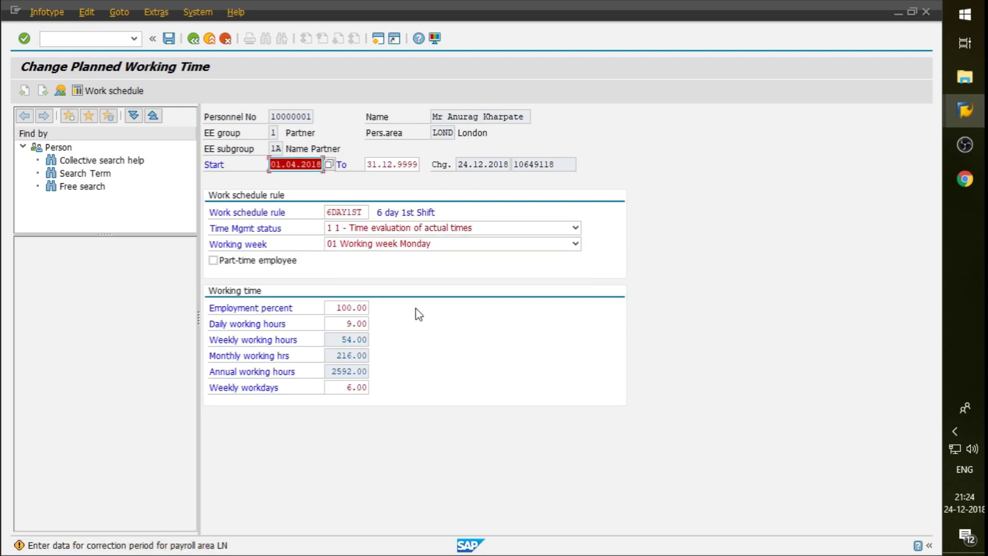
pyautogui.hotkey('ctrl', 's')
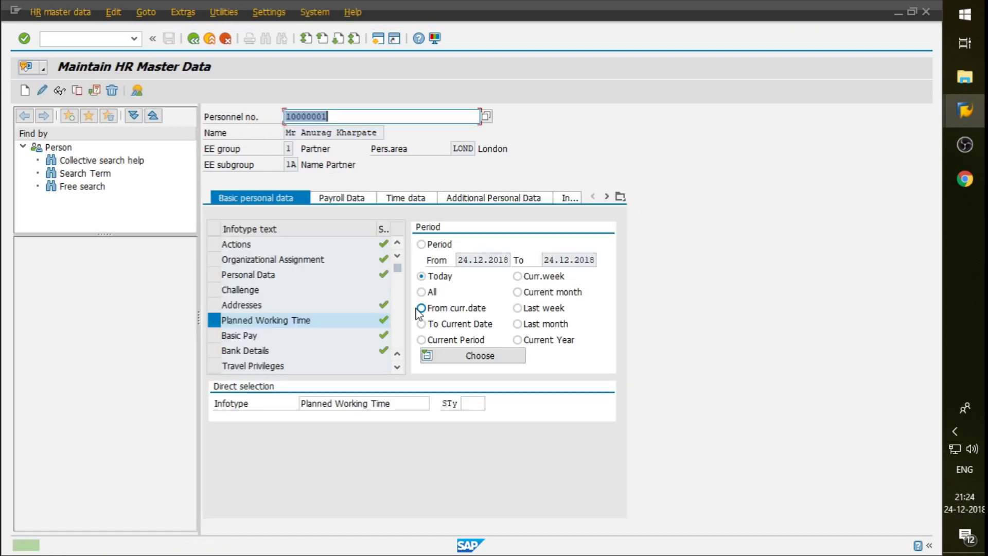
# Step: Reopen the employee's Planned Working Time record in change mode
pyautogui.hotkey('alt', 'Tab')
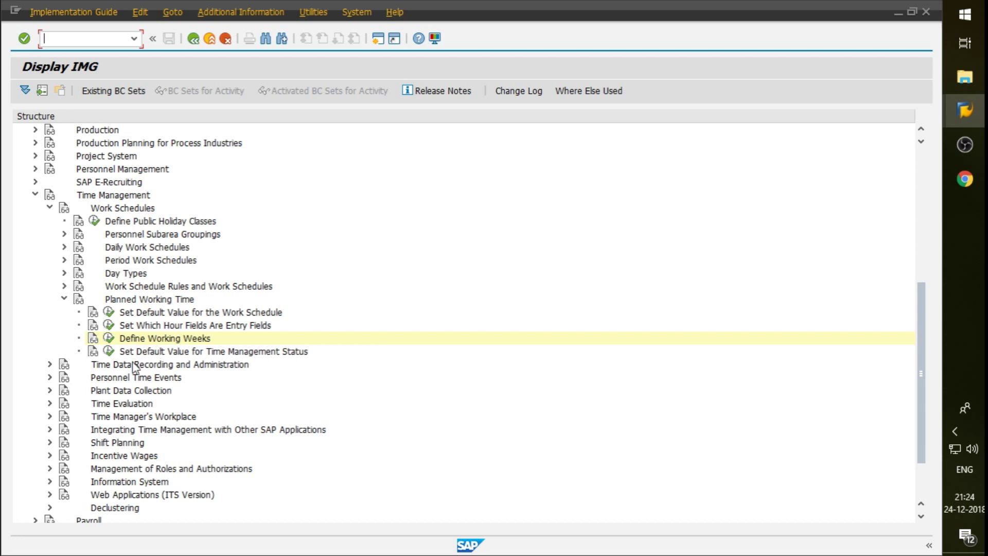
pyautogui.hotkey('alt', 'Tab')
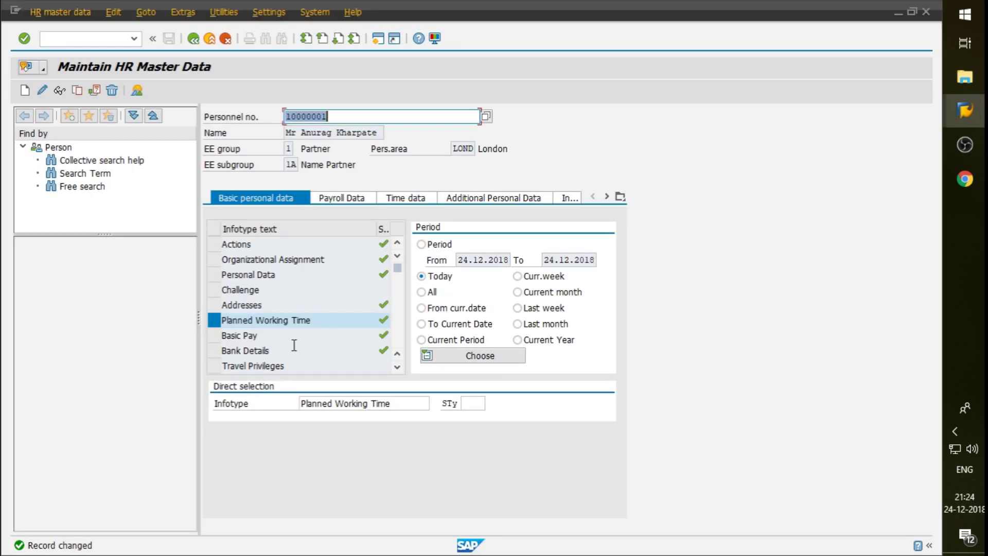
pyautogui.click(404, 406)
pyautogui.press('F6')
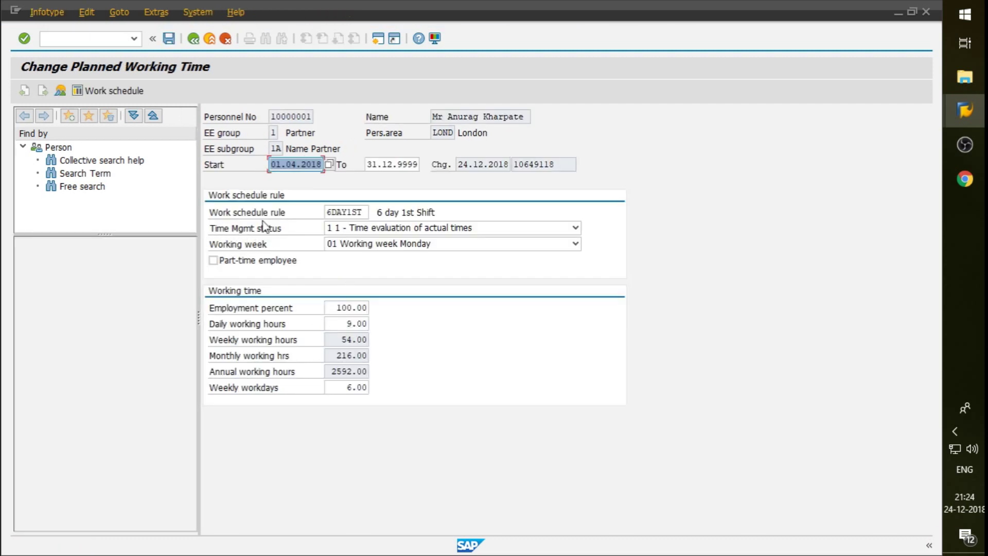
# Step: Review the Time Mgmt status list, keep status 1, and go back to the IMG window
pyautogui.click(545, 228)
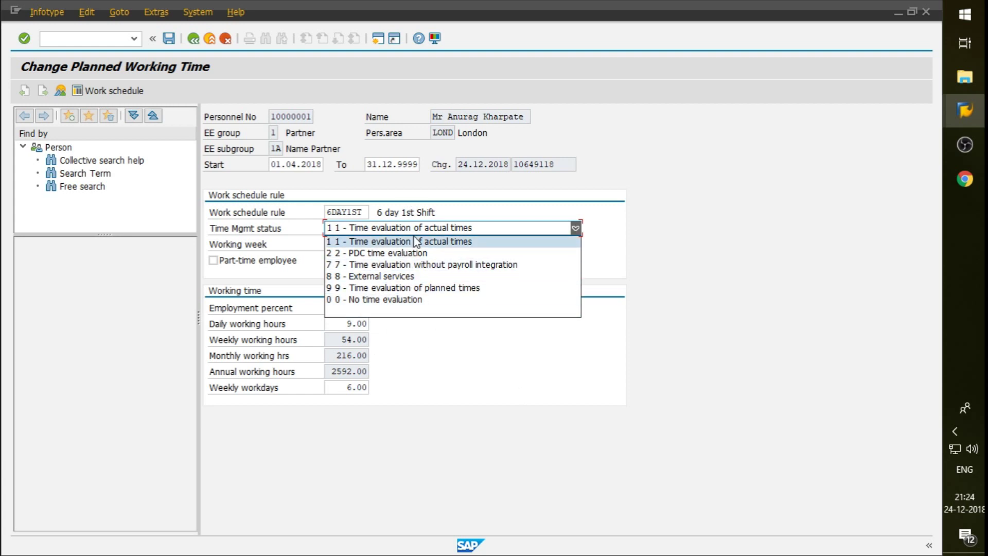
pyautogui.click(822, 265)
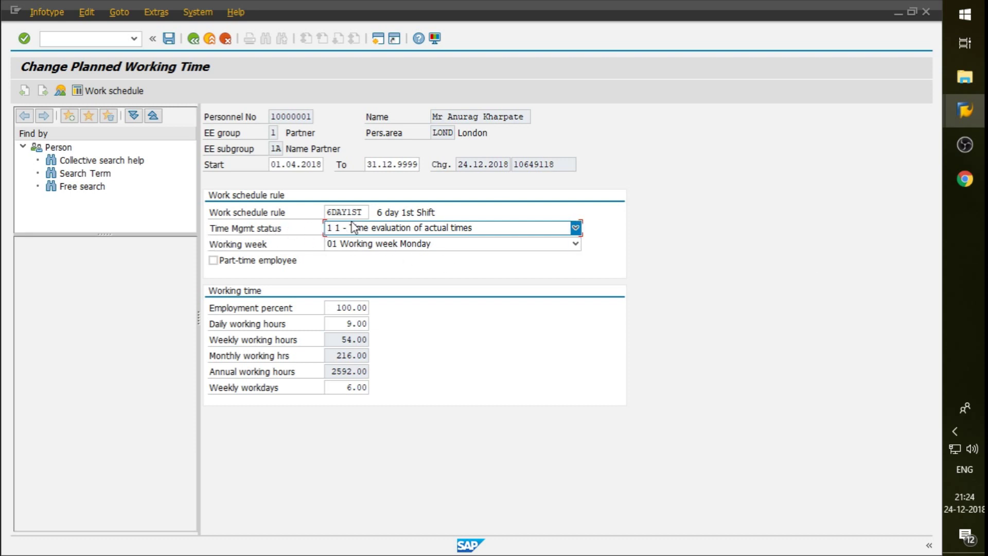
pyautogui.hotkey('alt', 'Tab')
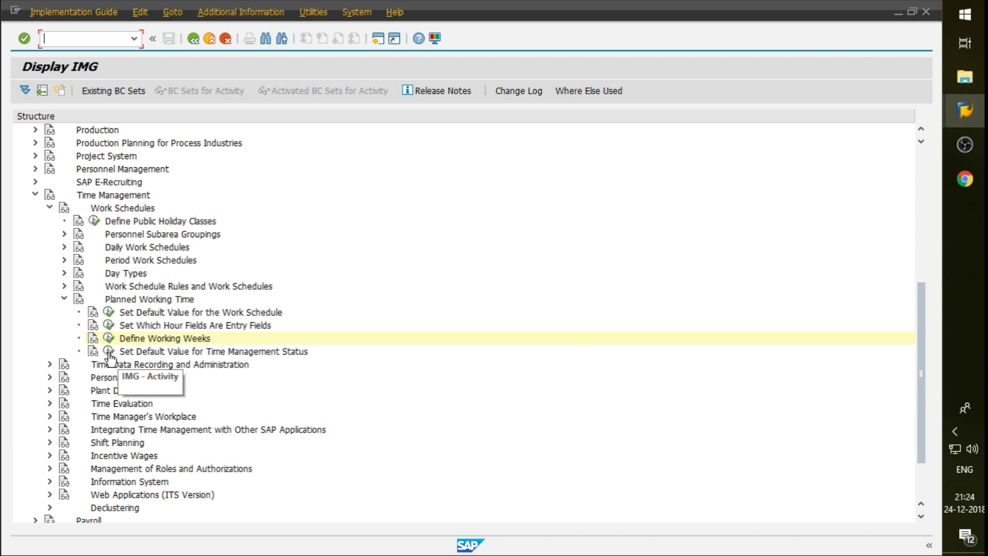
# Step: Open feature TMSTA and delete the return value 9 under the 40 India branch
pyautogui.click(108, 352)
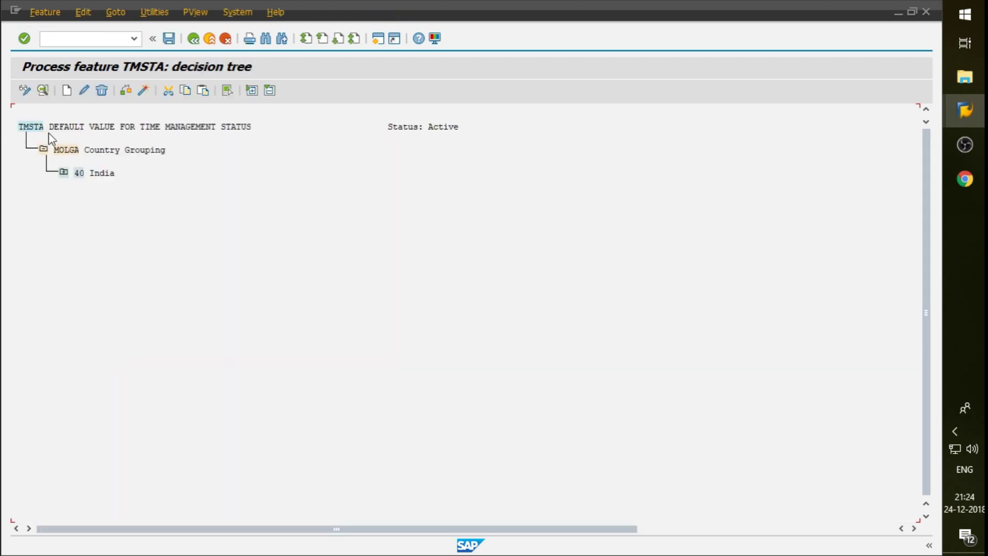
pyautogui.click(64, 172)
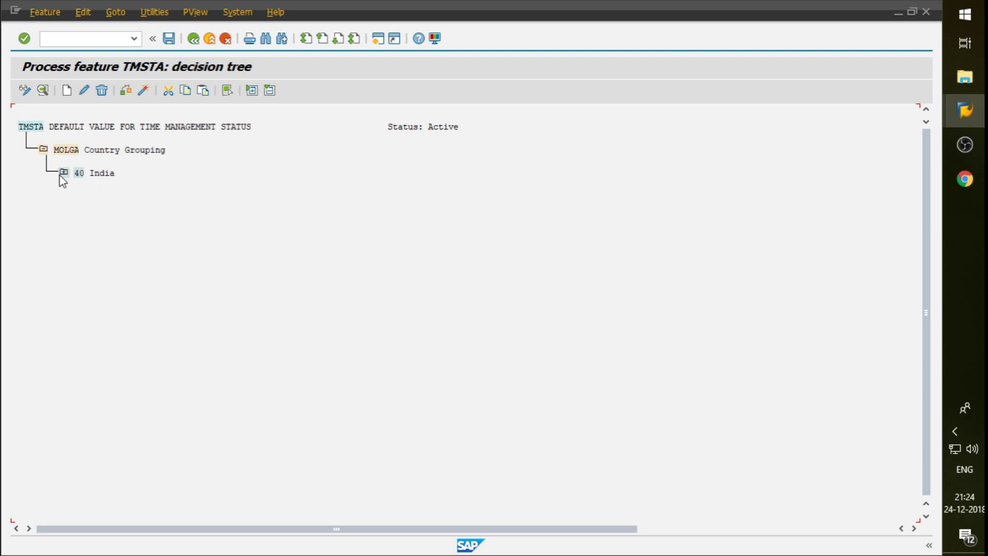
pyautogui.click(91, 176)
pyautogui.click(96, 196)
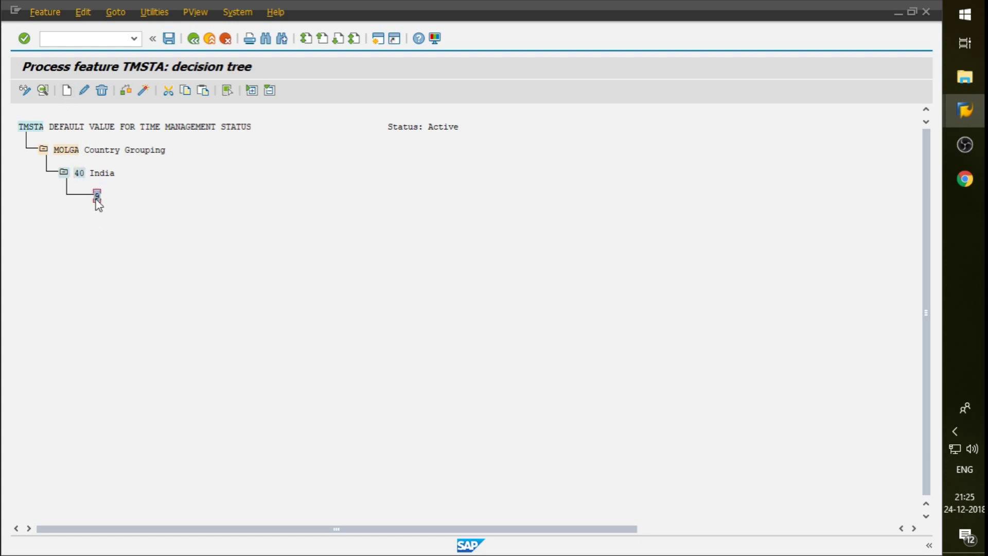
pyautogui.click(102, 92)
pyautogui.click(202, 277)
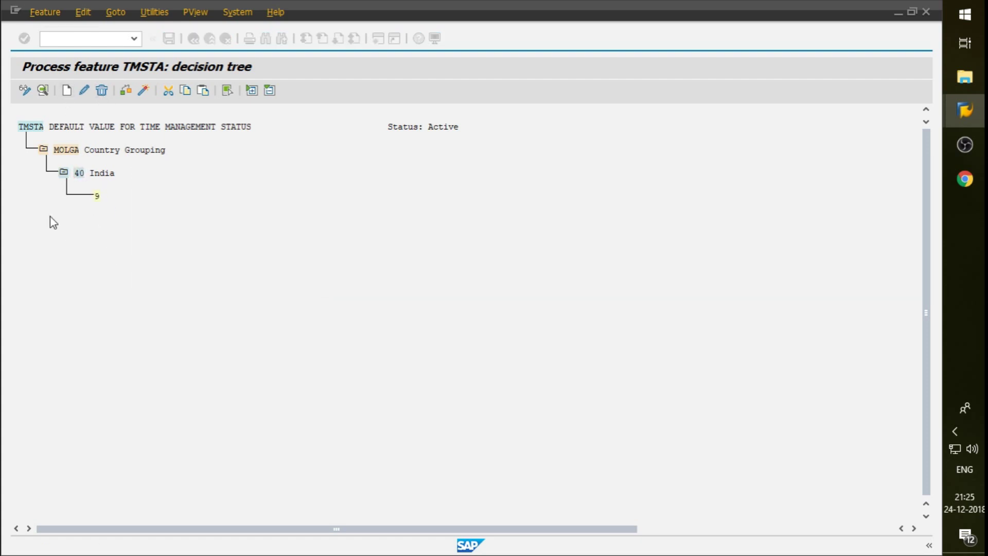
# Step: Add an Employee Subgroup (PERSK) decision under India with otherwise returning 9
pyautogui.click(80, 174)
pyautogui.click(66, 91)
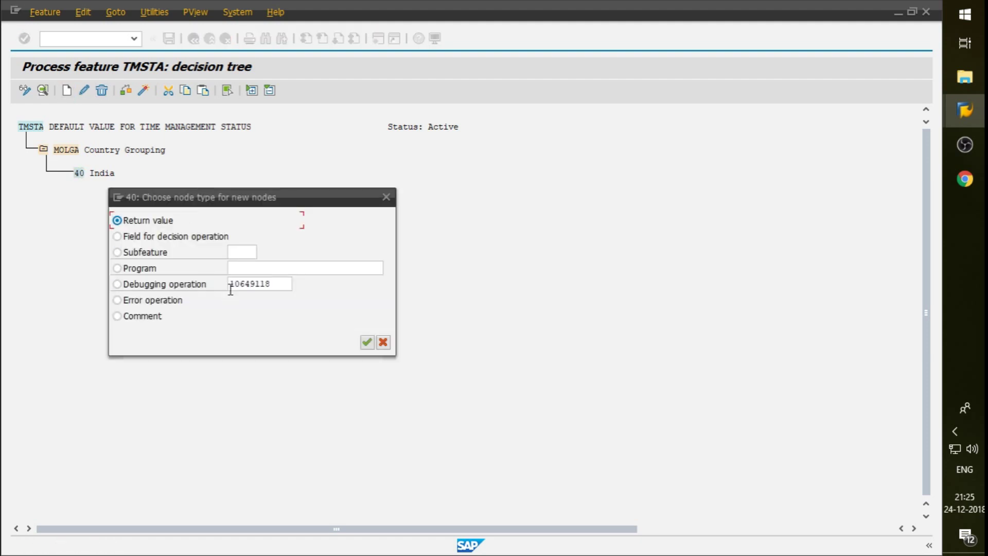
pyautogui.click(183, 237)
pyautogui.click(366, 342)
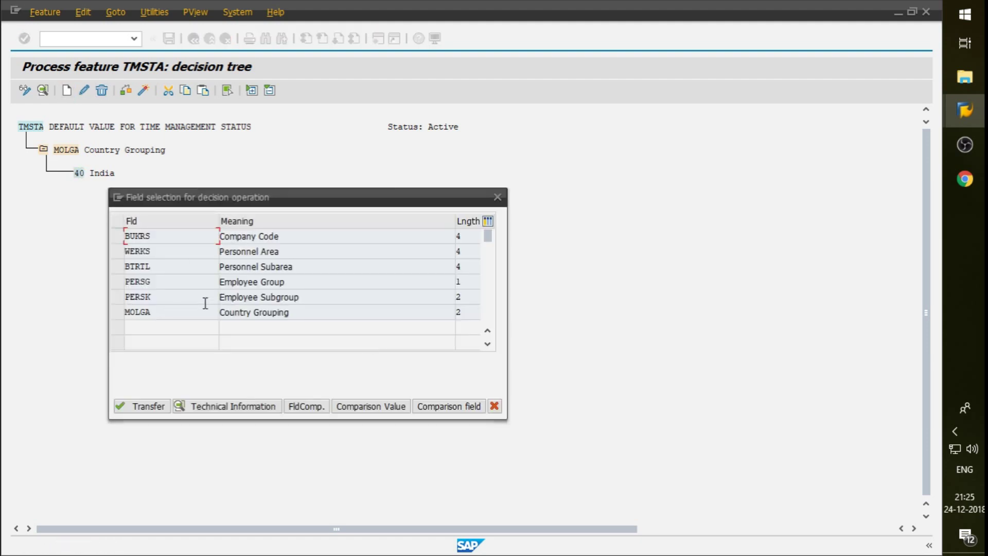
pyautogui.click(117, 297)
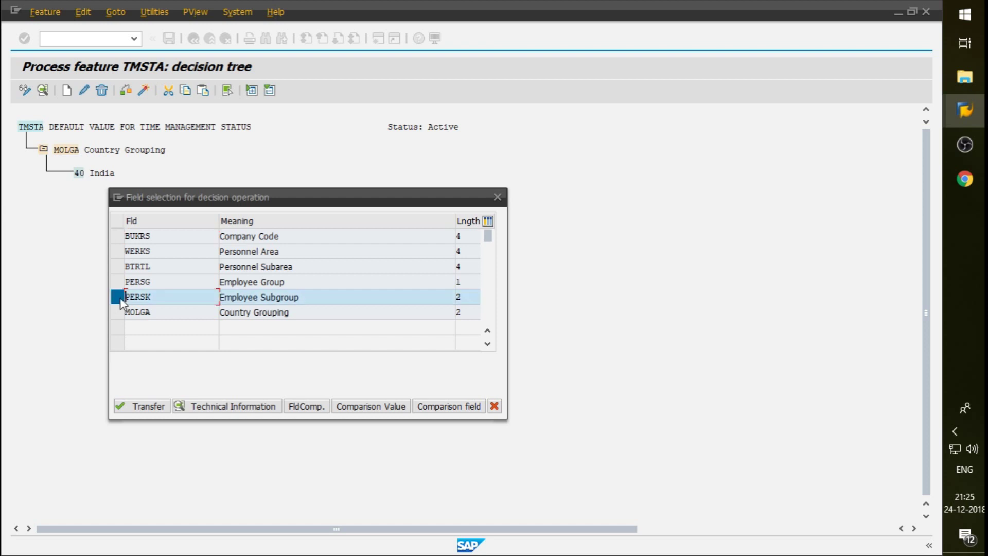
pyautogui.click(153, 406)
pyautogui.click(137, 222)
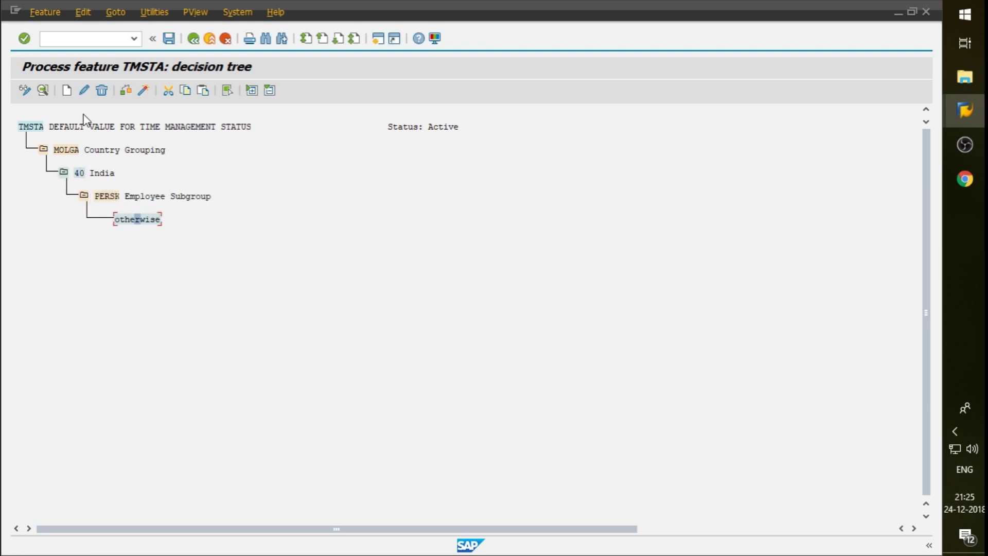
pyautogui.click(66, 90)
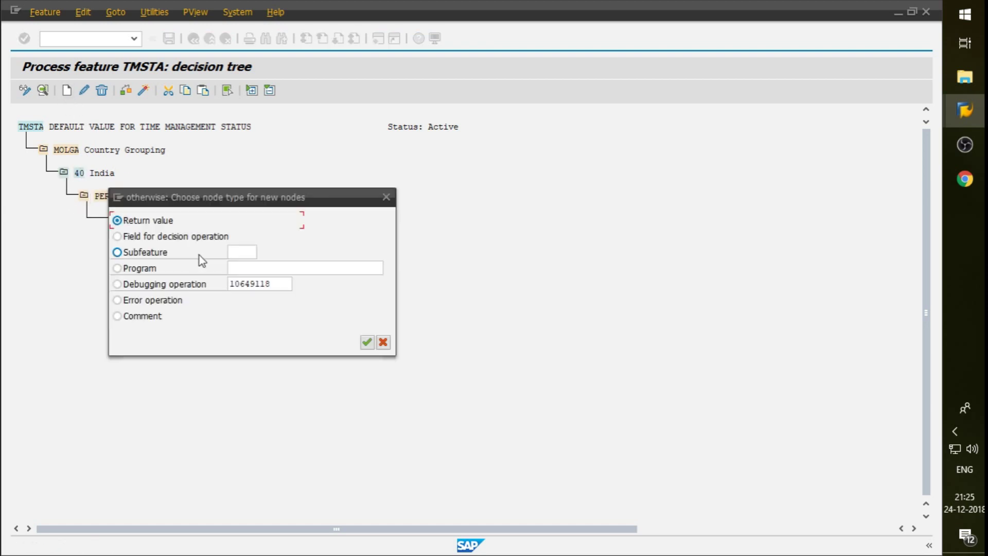
pyautogui.click(367, 343)
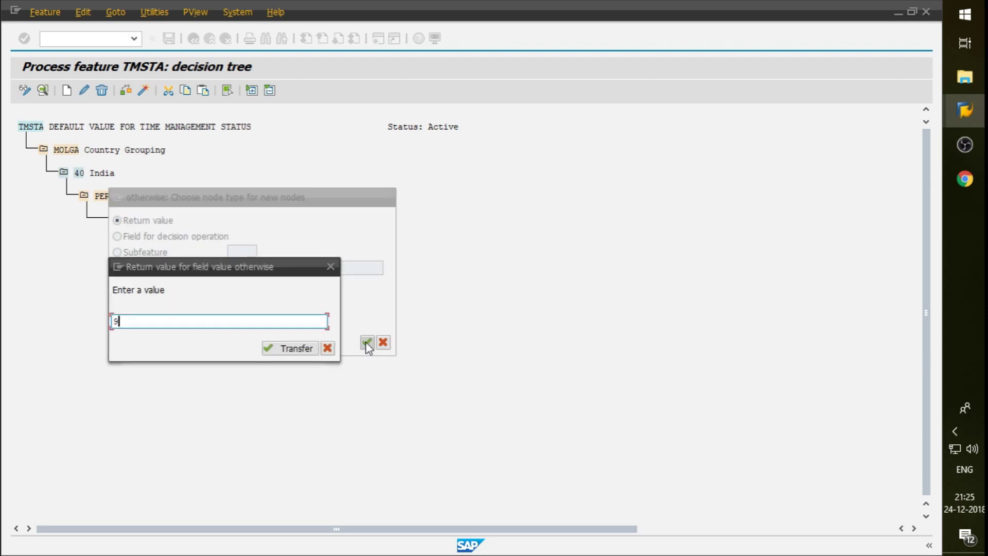
pyautogui.press('Return')
pyautogui.click(366, 343)
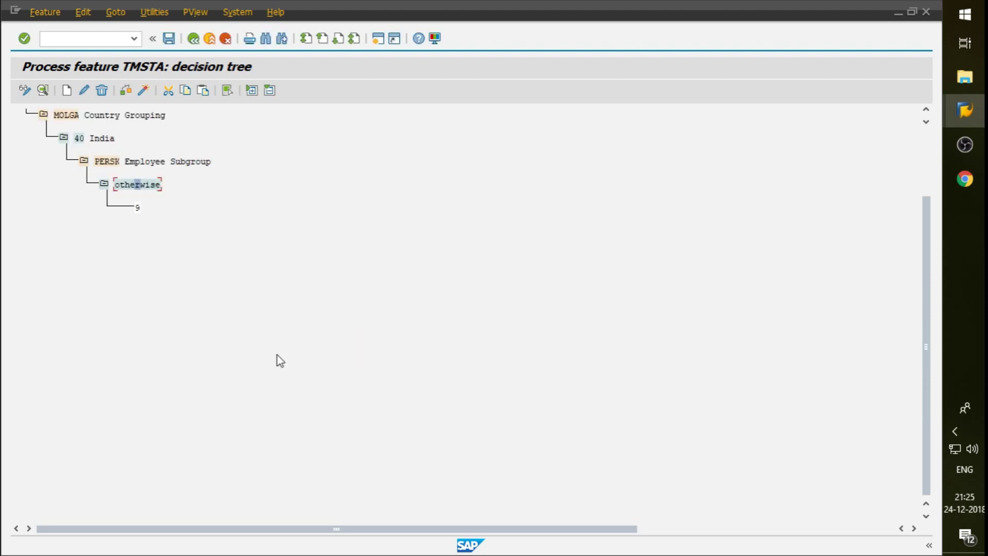
# Step: Add subgroup 1A returning status 1 under PERSK, then save and activate TMSTA
pyautogui.click(114, 162)
pyautogui.click(73, 90)
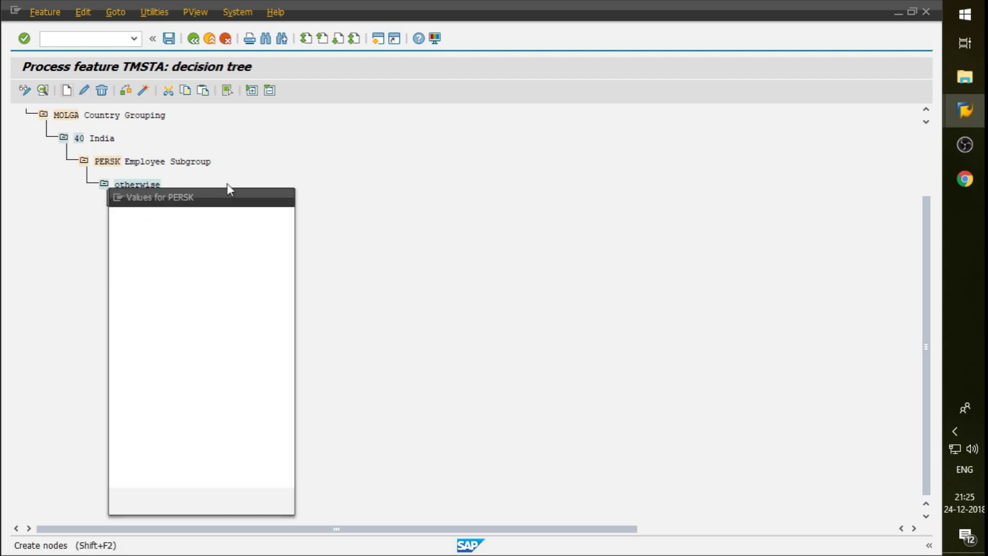
pyautogui.write('1A')
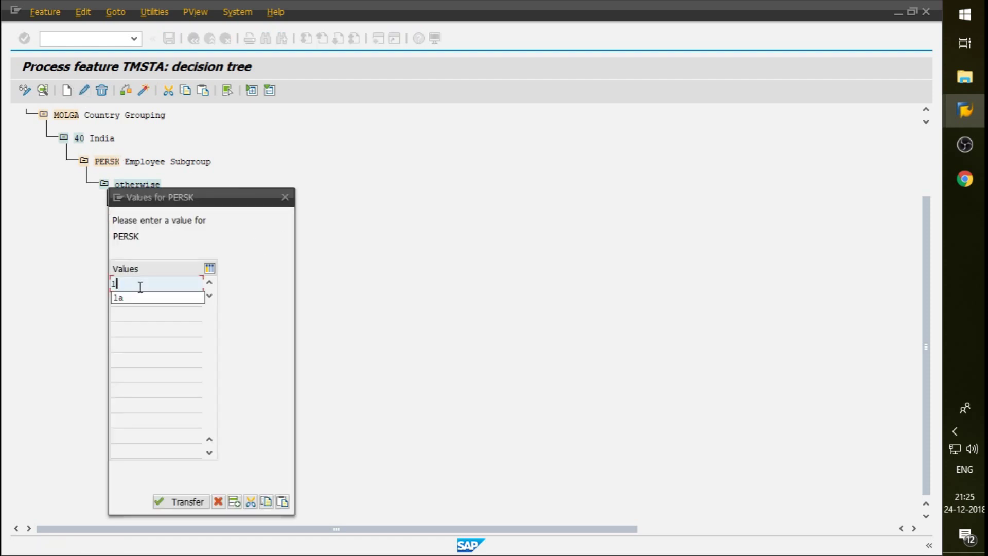
pyautogui.press('Return')
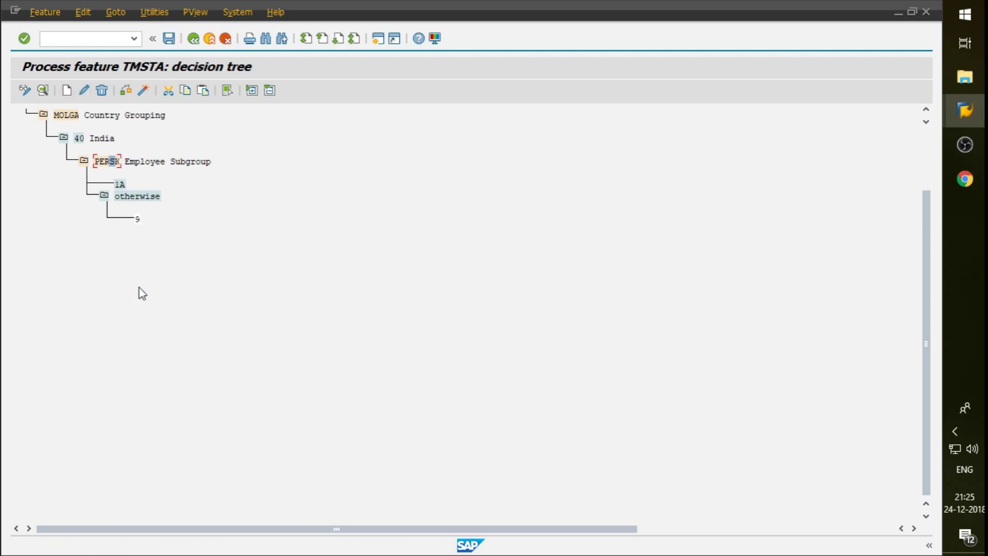
pyautogui.click(121, 185)
pyautogui.click(66, 91)
pyautogui.click(368, 342)
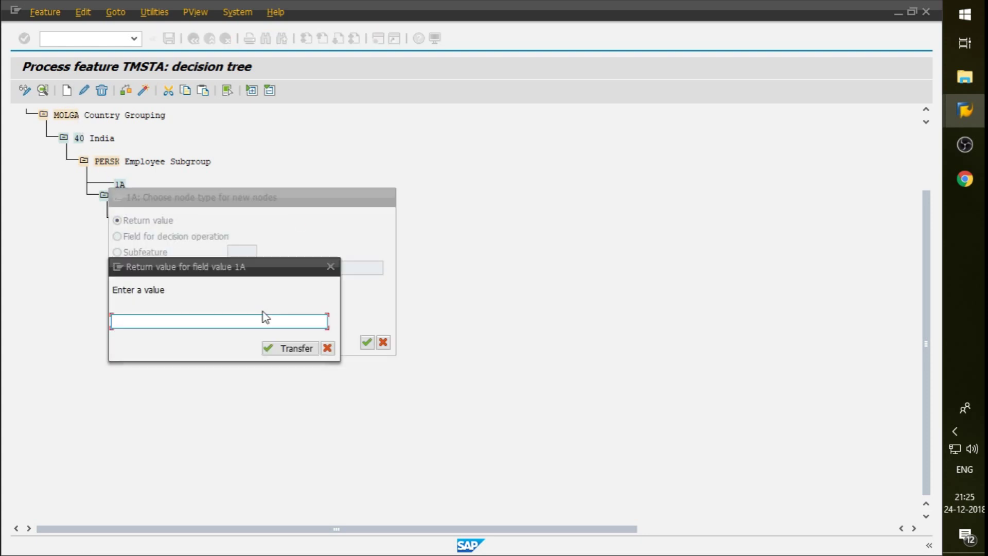
pyautogui.write('1')
pyautogui.press('Return')
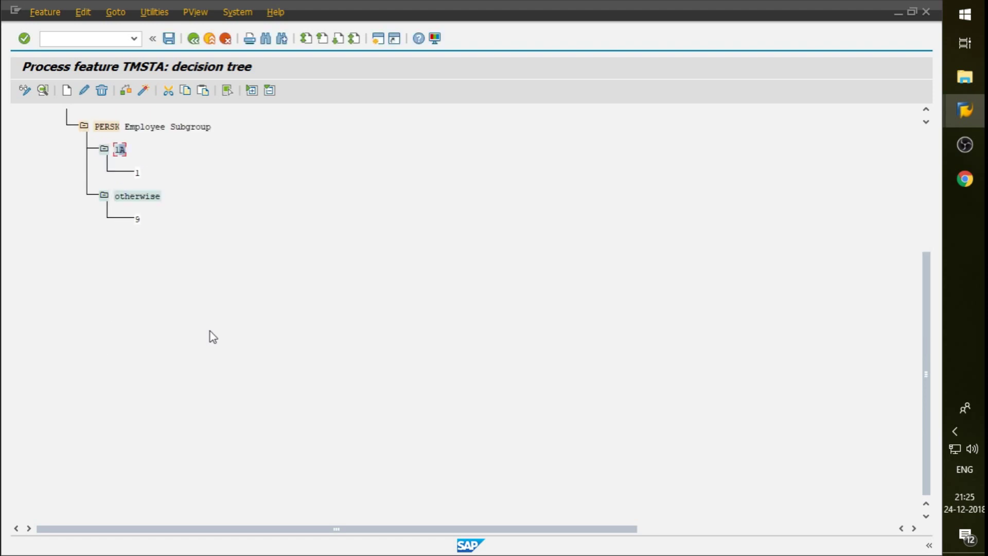
pyautogui.scroll(3, 158, 314)
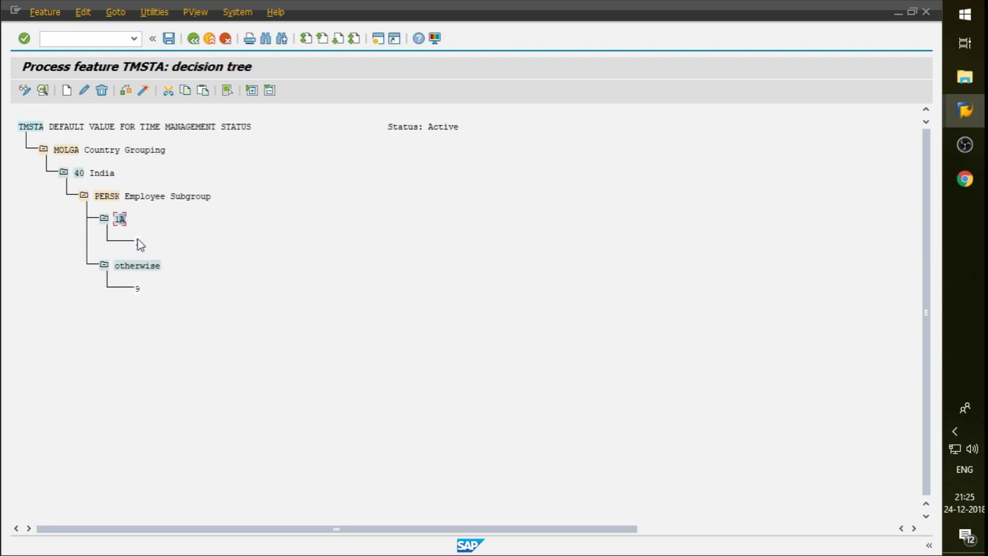
pyautogui.click(169, 38)
pyautogui.click(145, 91)
# Step: Exit TMSTA, leave the Change Planned Working Time screen with F3, and return to the PA30 overview
pyautogui.click(193, 39)
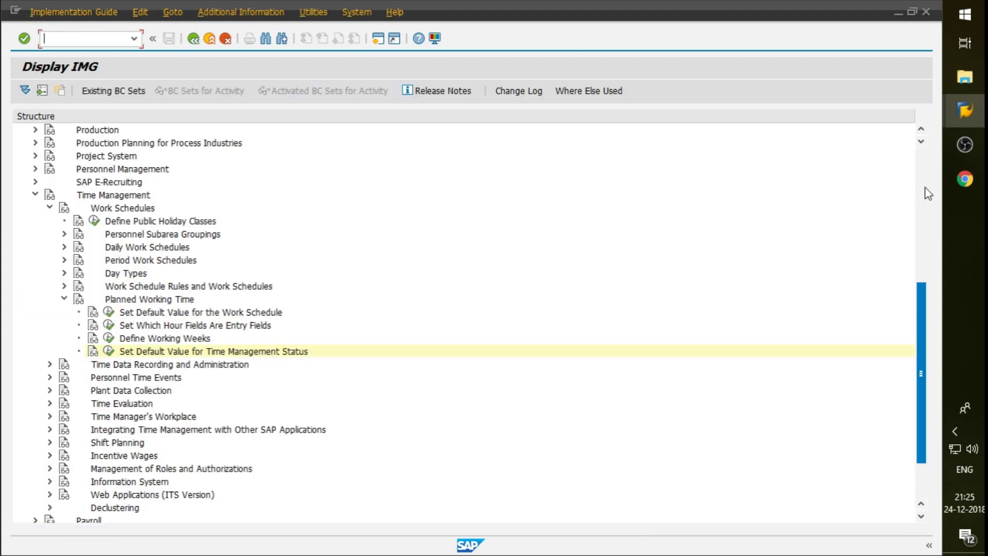
pyautogui.moveTo(978, 117)
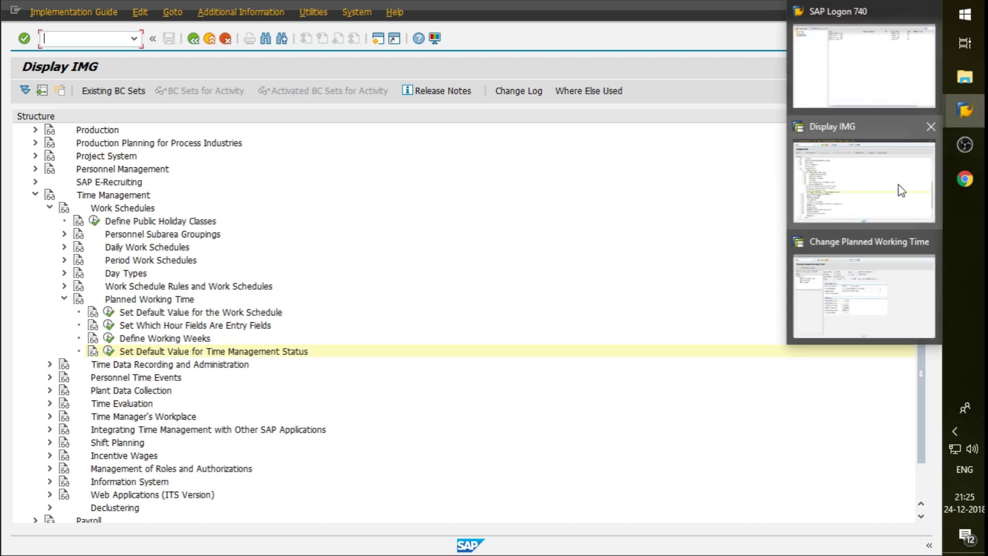
pyautogui.click(876, 275)
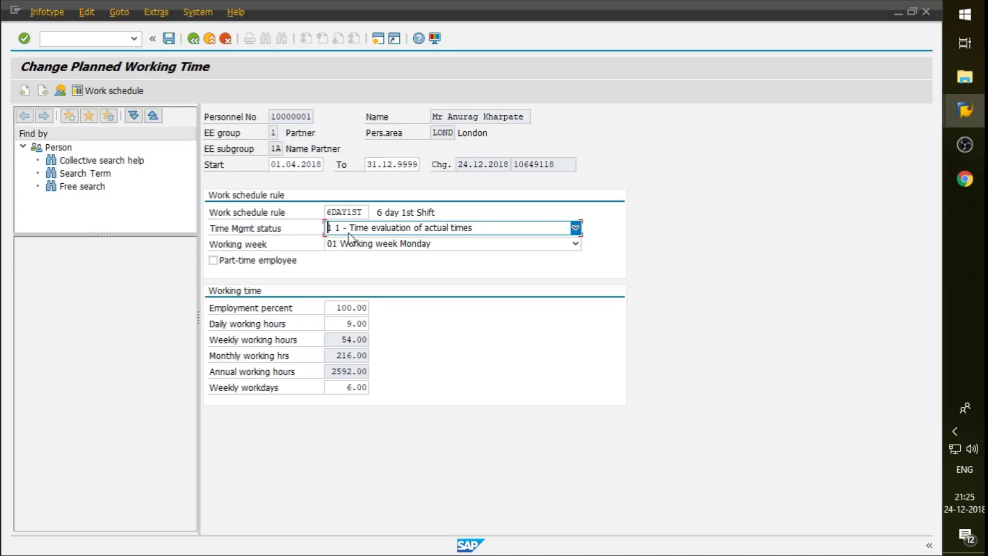
pyautogui.press('F3')
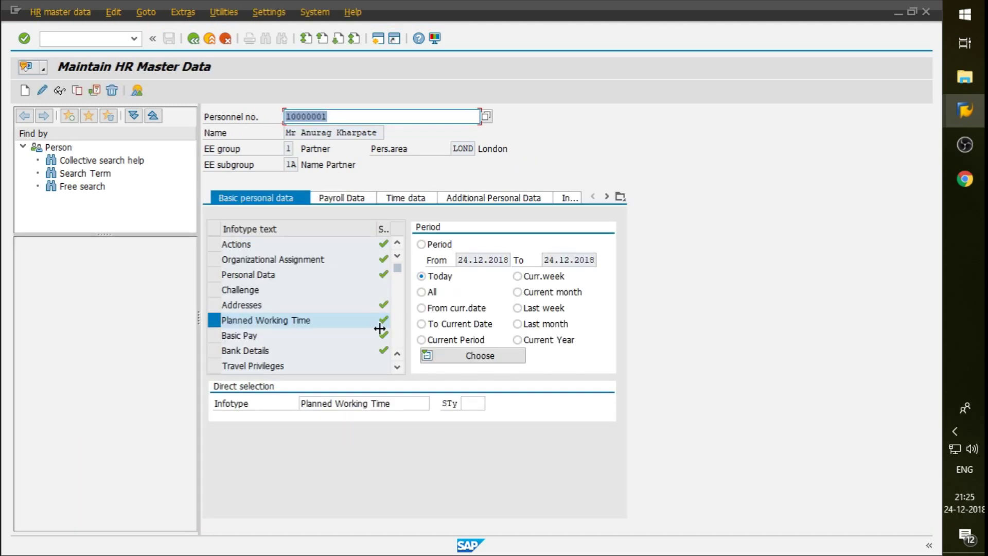
pyautogui.hotkey('alt', 'Tab')
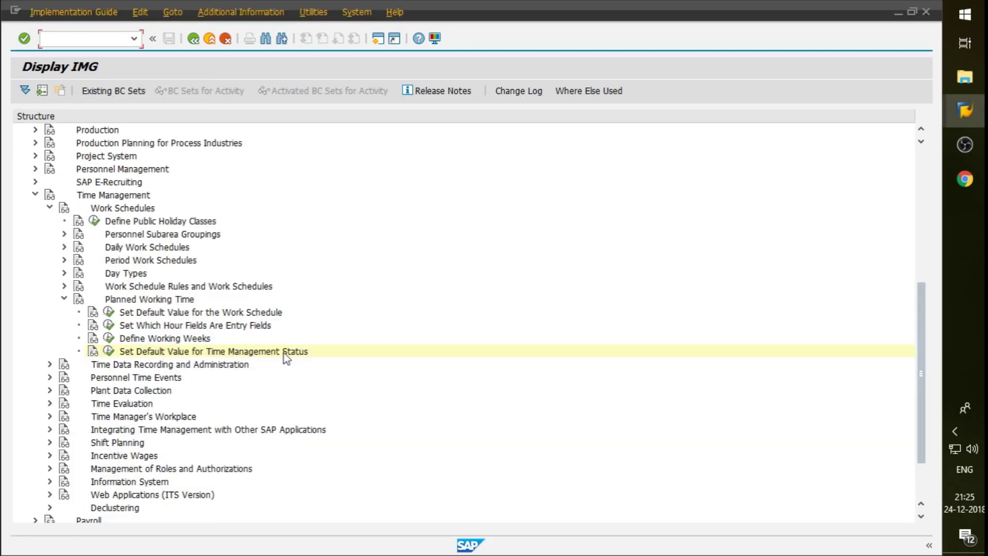
pyautogui.hotkey('alt', 'Tab')
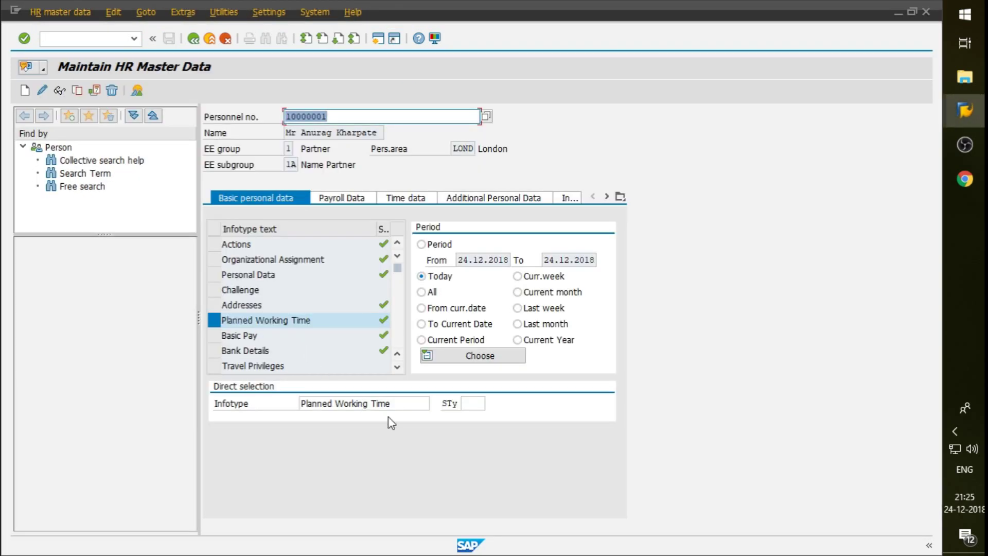